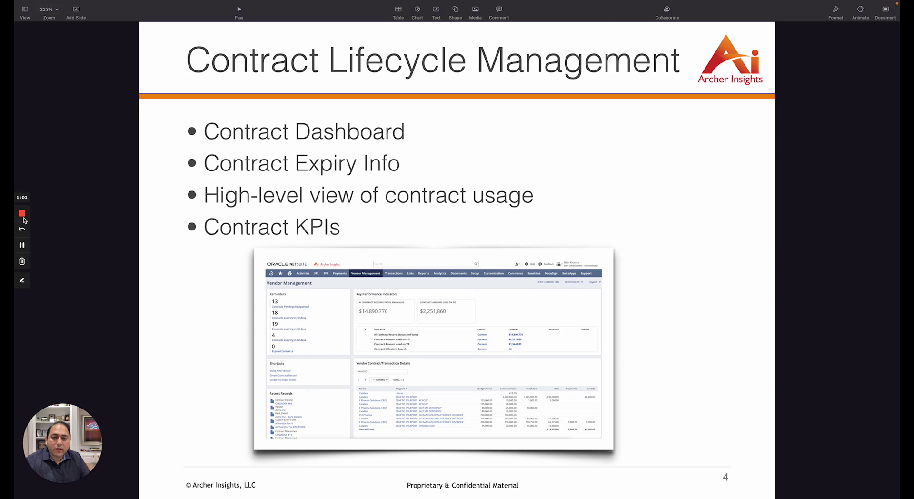
Step: Advance the Keynote deck through slide 5, Contract Record, to slide 6, Demo
key(Right)
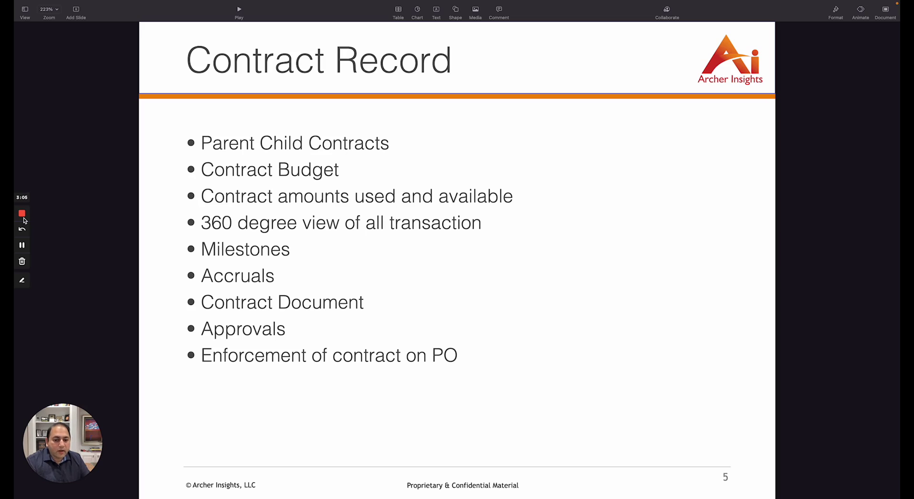
key(Down)
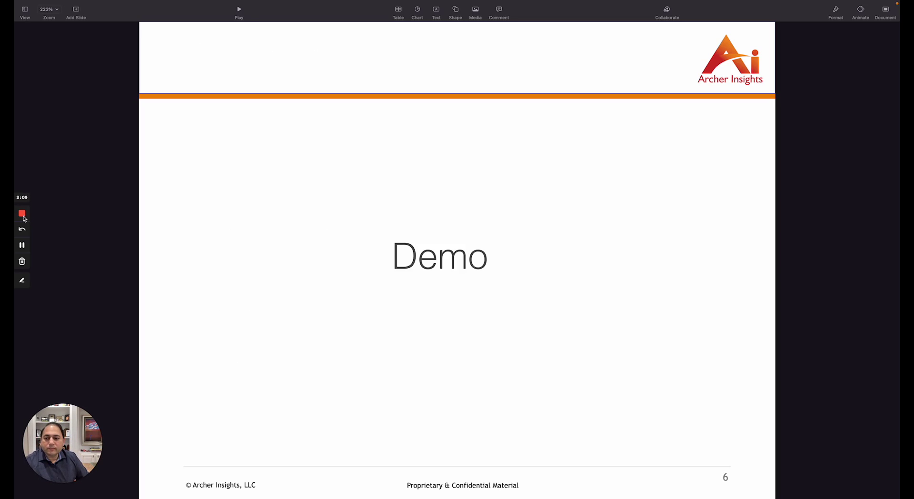
Step: Switch to NetSuite and open the Vendor Management dashboard with its contract reminders and KPIs
key(super+Tab)
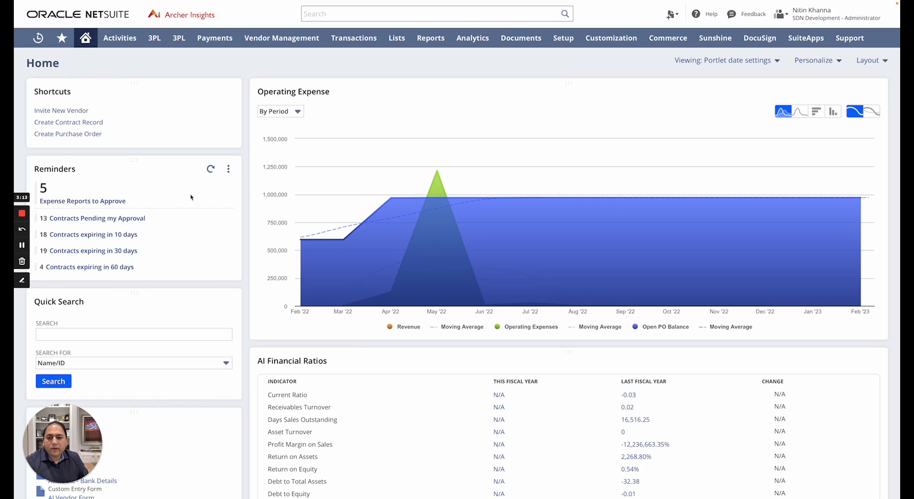
click(294, 39)
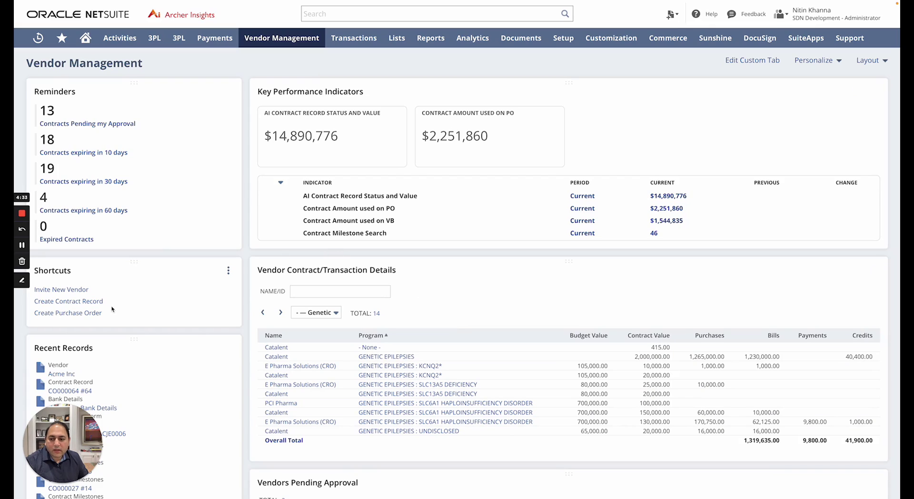
Step: Start a new Contract Record with Acme Inc as the vendor
click(81, 303)
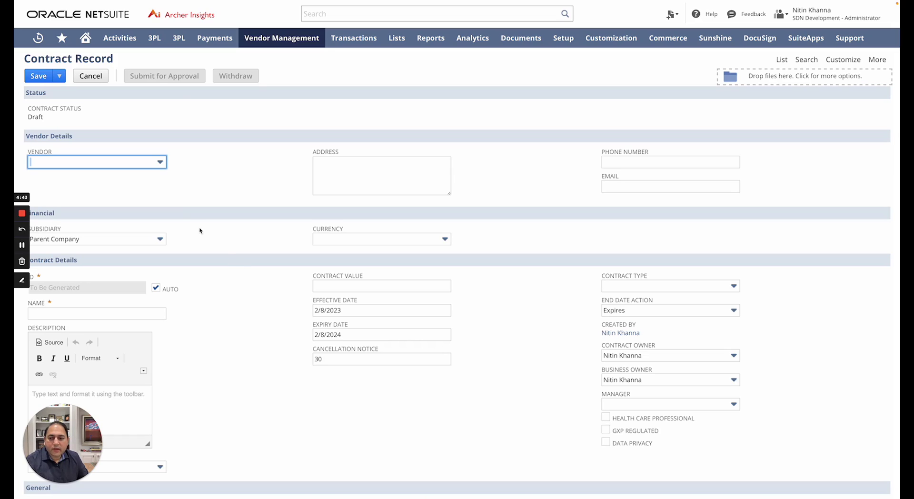
mouse_move(161, 165)
click(160, 163)
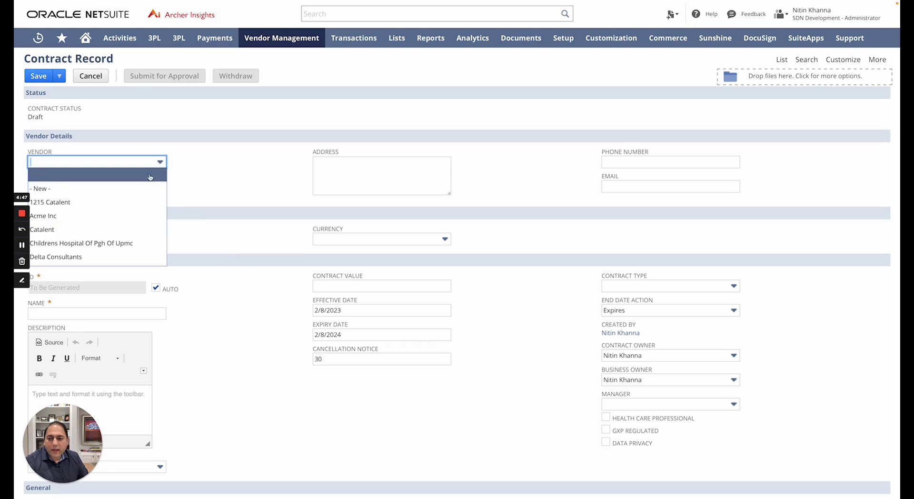
click(125, 217)
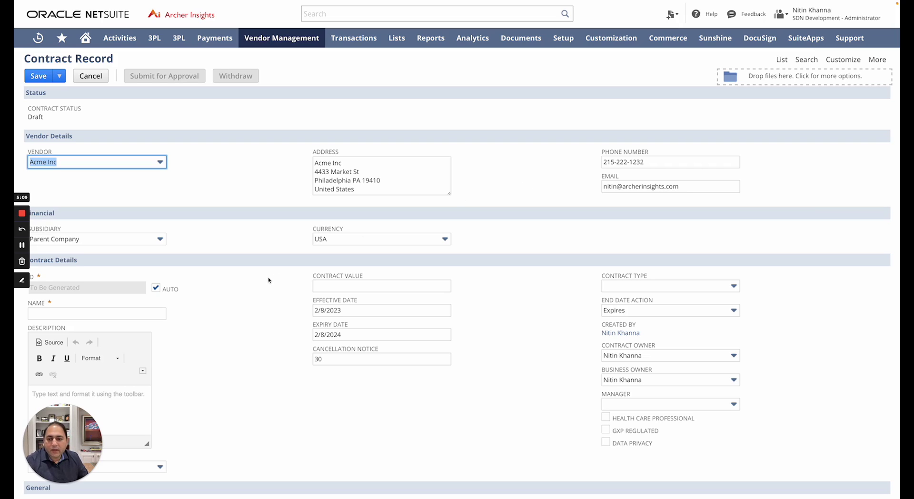
Step: Name the contract MSA and set its contract type to Service
scroll(268, 280, down, 3)
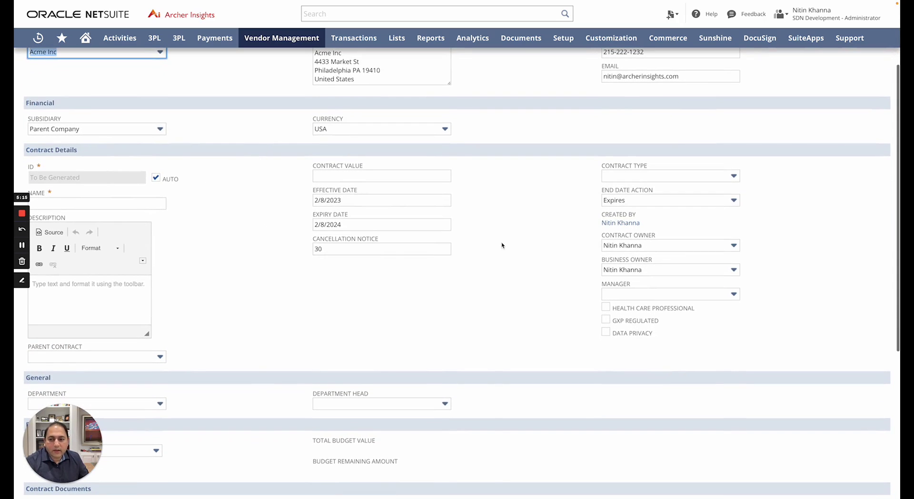
click(80, 204)
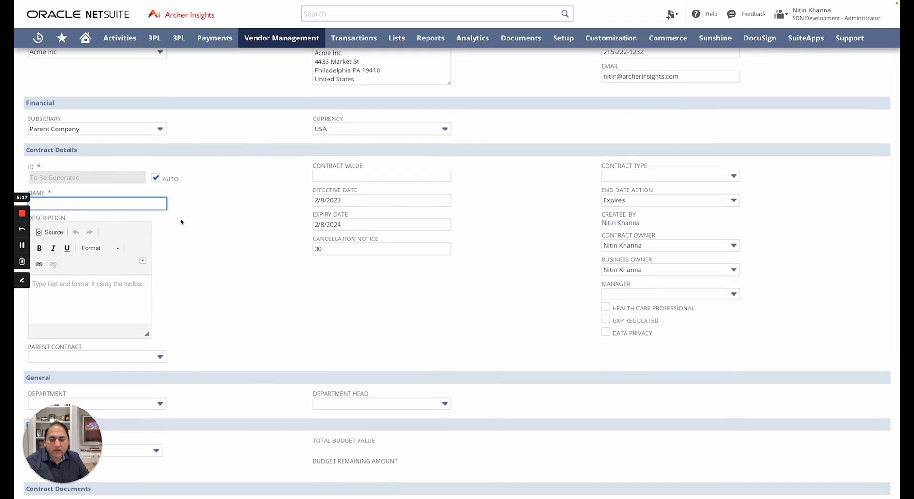
text(MSA)
click(256, 237)
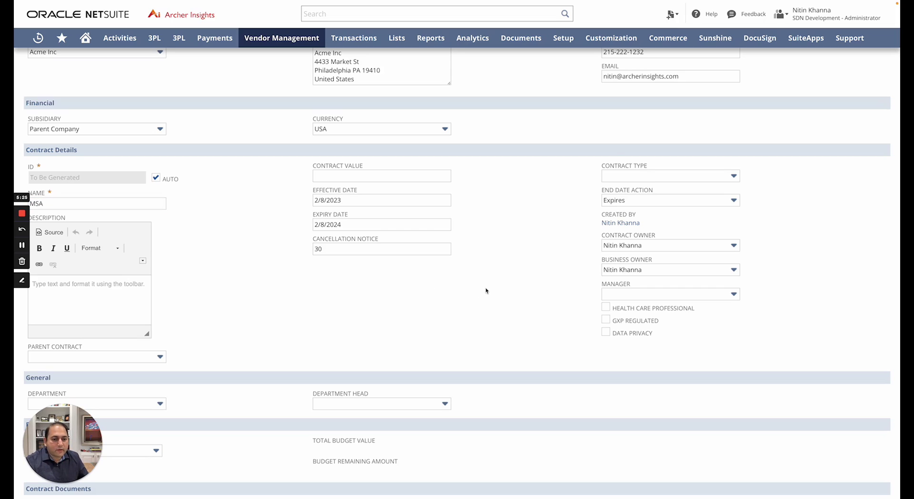
click(627, 177)
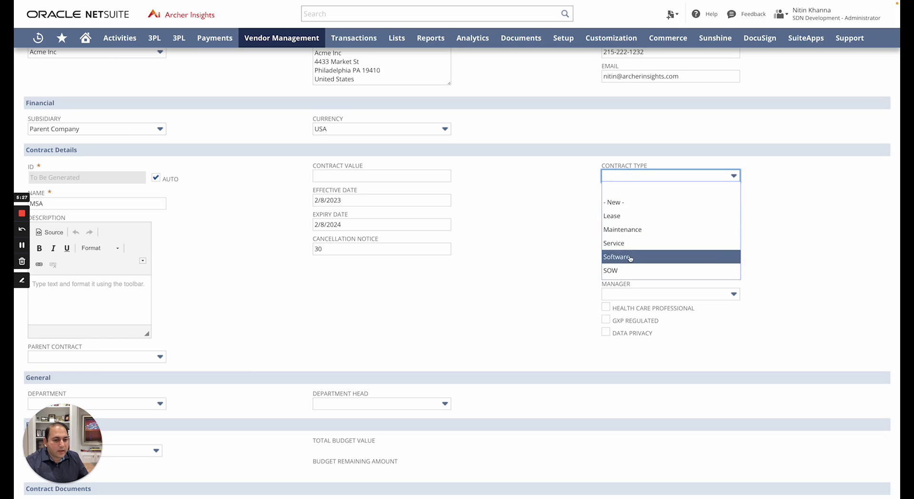
scroll(638, 257, down, 2)
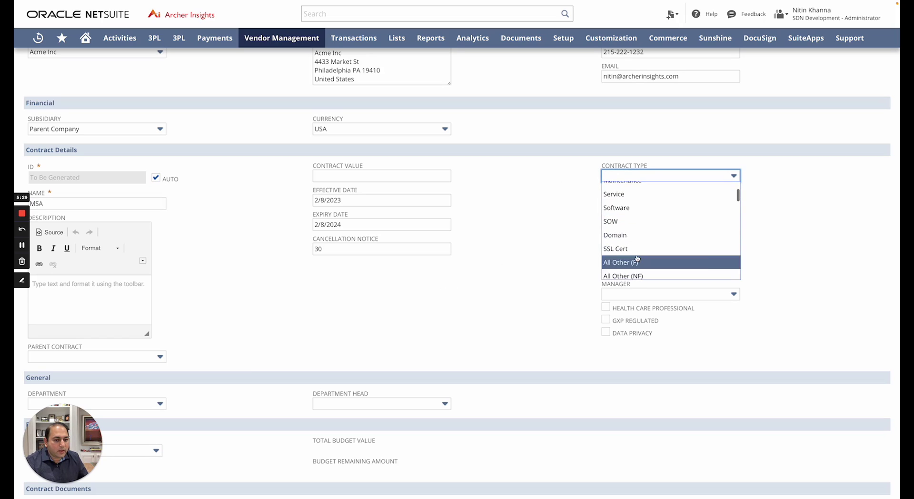
scroll(626, 219, up, 2)
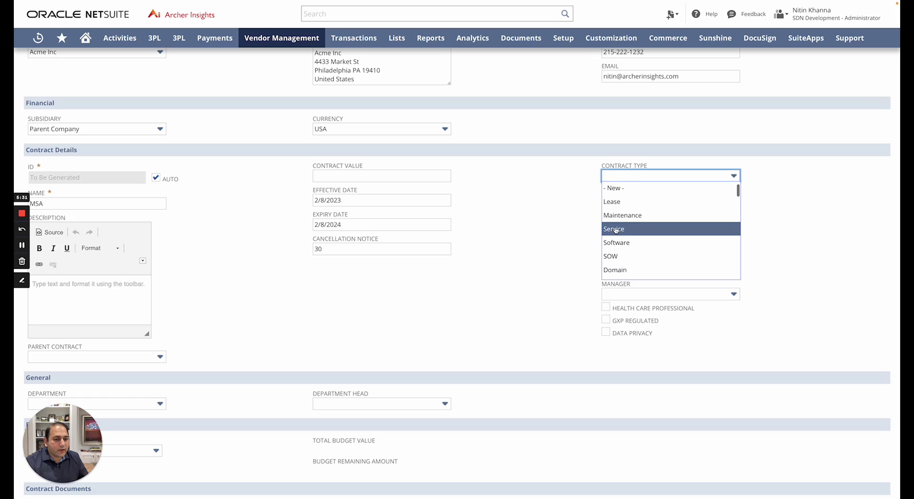
click(616, 229)
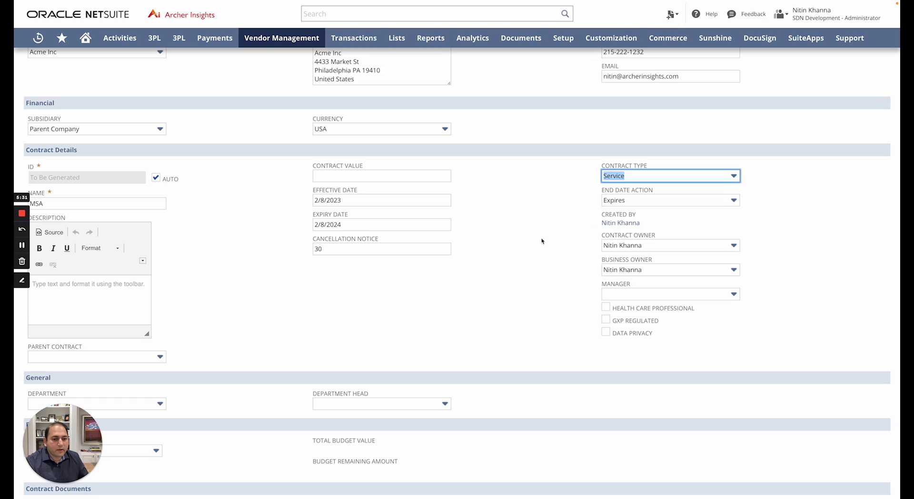
Step: Keep Expires as the end-date action and reassign the business owner
click(621, 202)
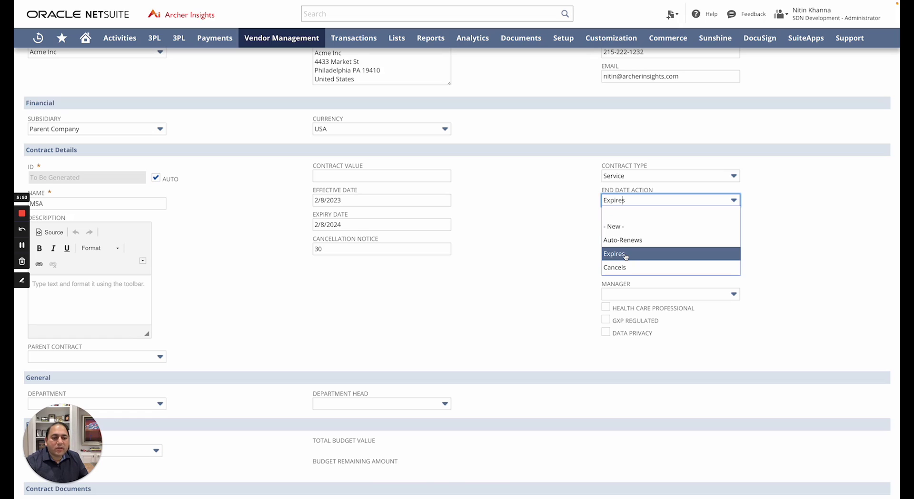
click(537, 280)
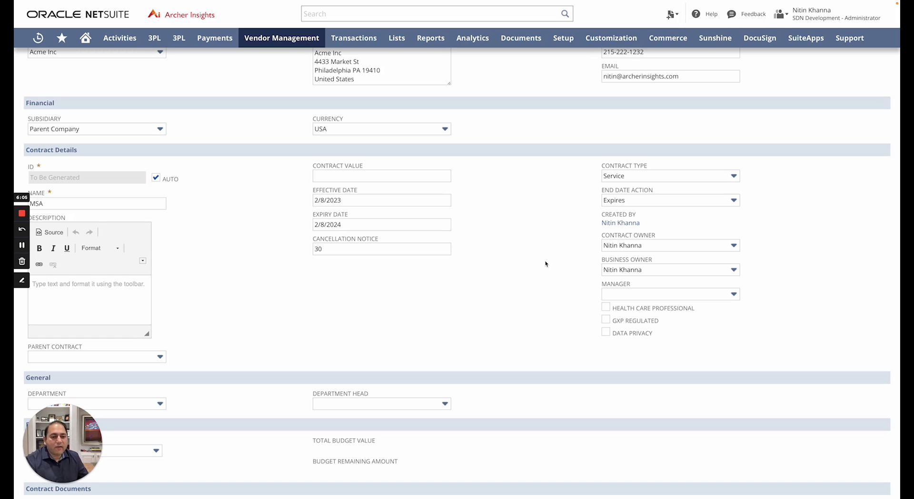
click(623, 271)
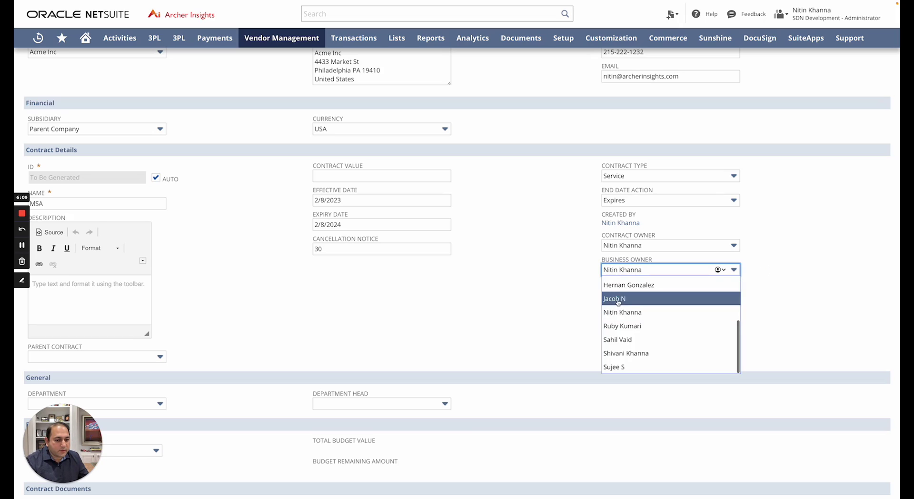
click(619, 284)
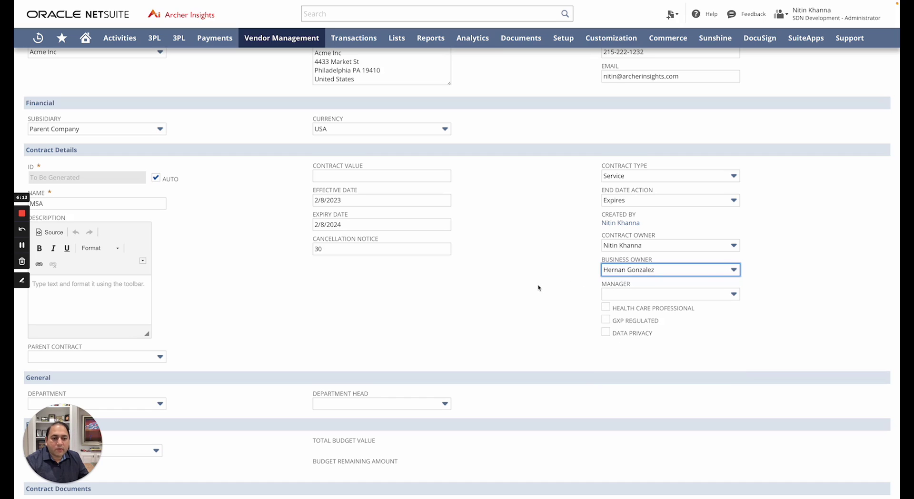
Step: Set the contract's Department to CMC, leaving Parent Contract blank
scroll(538, 287, down, 2)
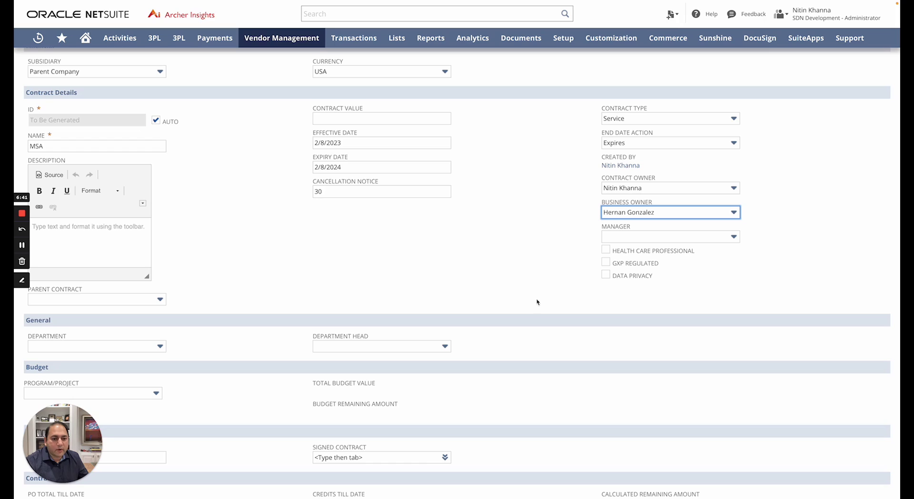
scroll(505, 302, down, 1)
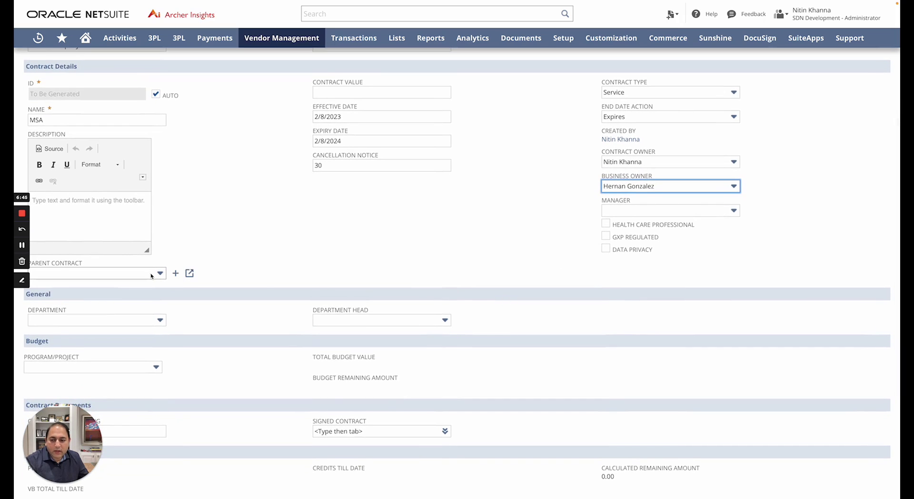
scroll(152, 275, up, 1)
click(136, 305)
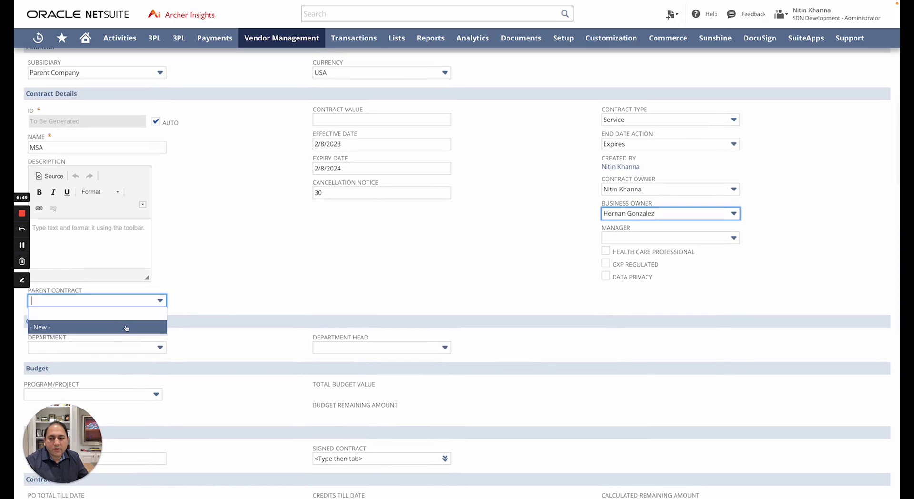
click(222, 288)
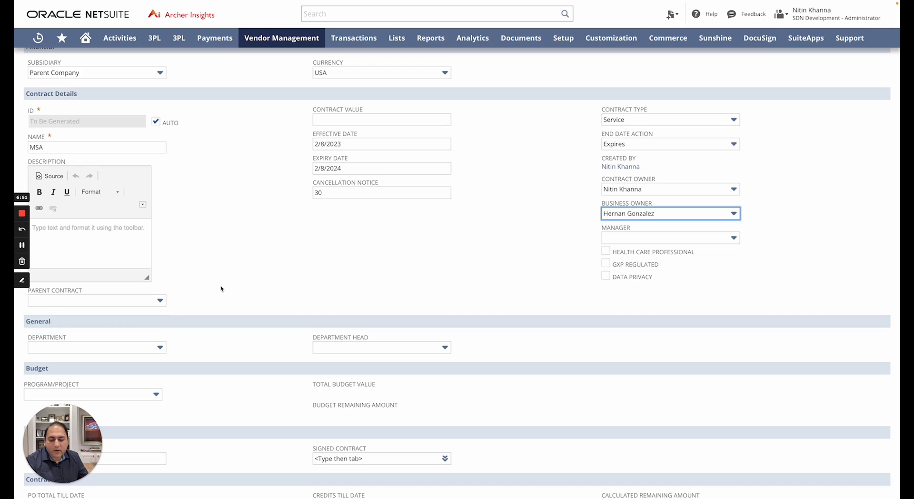
scroll(222, 289, down, 2)
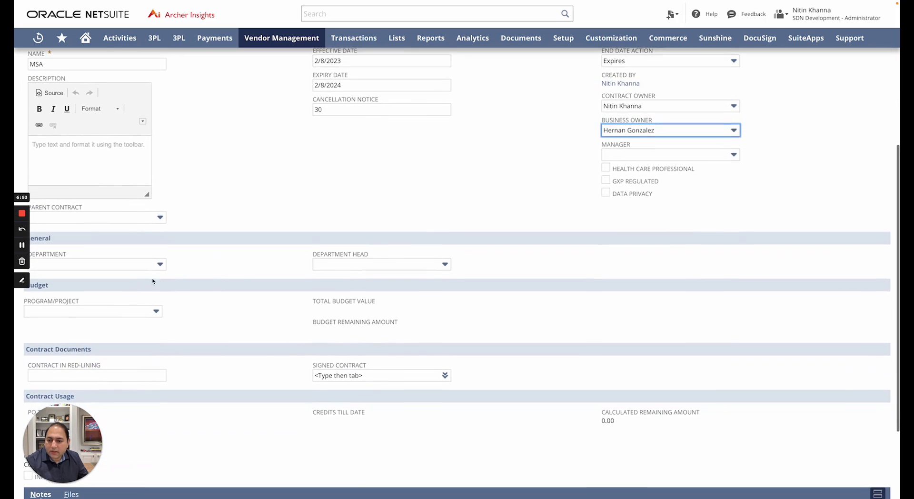
click(139, 268)
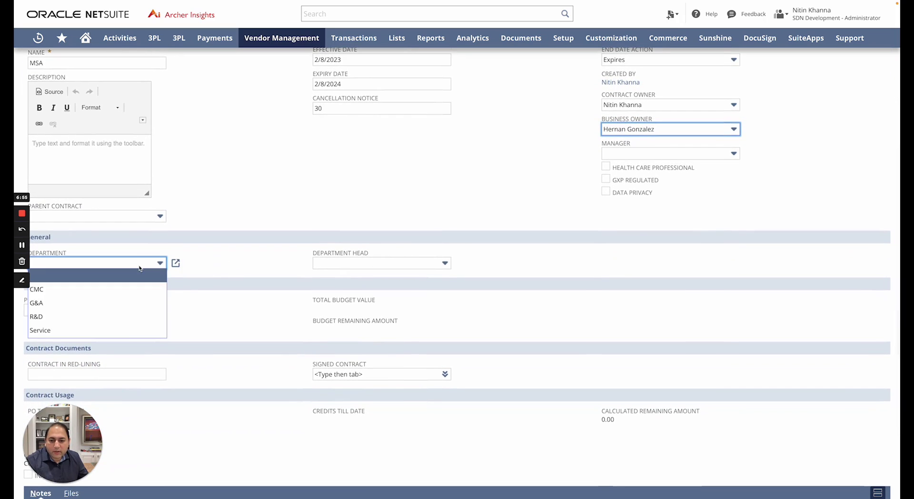
click(119, 289)
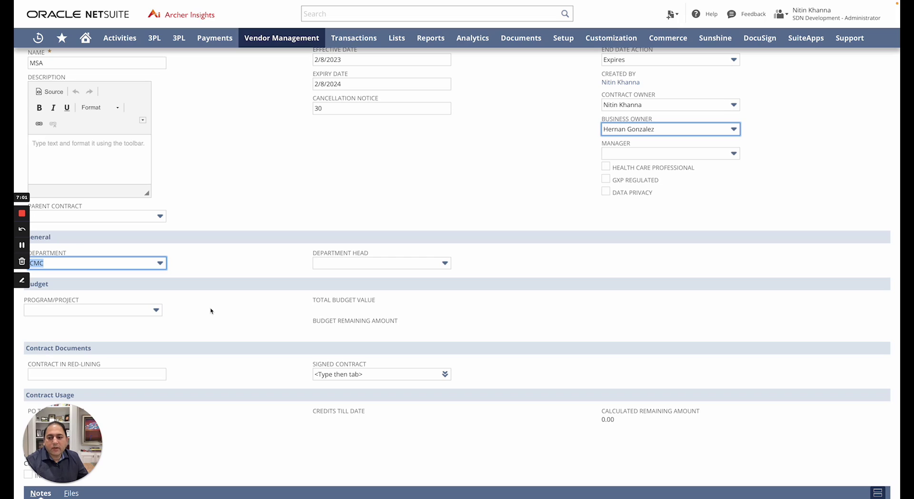
Step: Assign the Genetic Epilepsies : SLC6A1 Haploinsufficiency Disorder program, bringing in its 700,000.00 budget
click(115, 310)
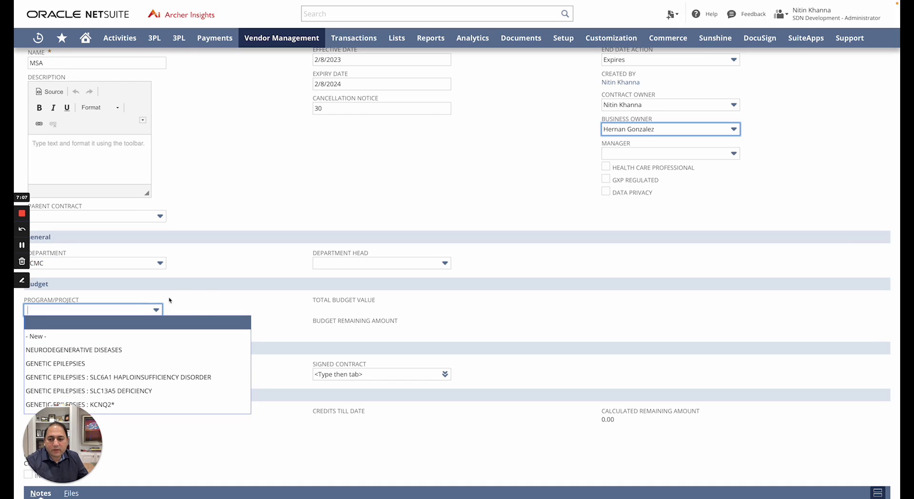
click(207, 288)
scroll(204, 287, up, 1)
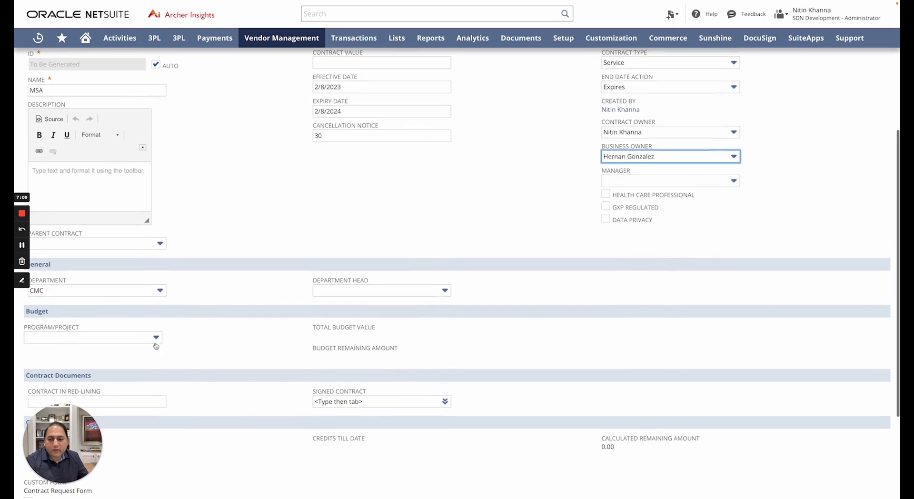
click(109, 338)
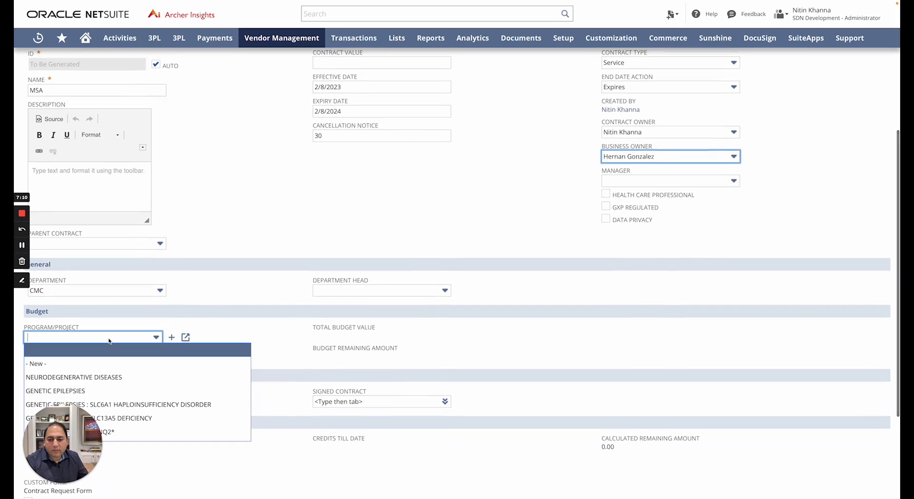
click(166, 406)
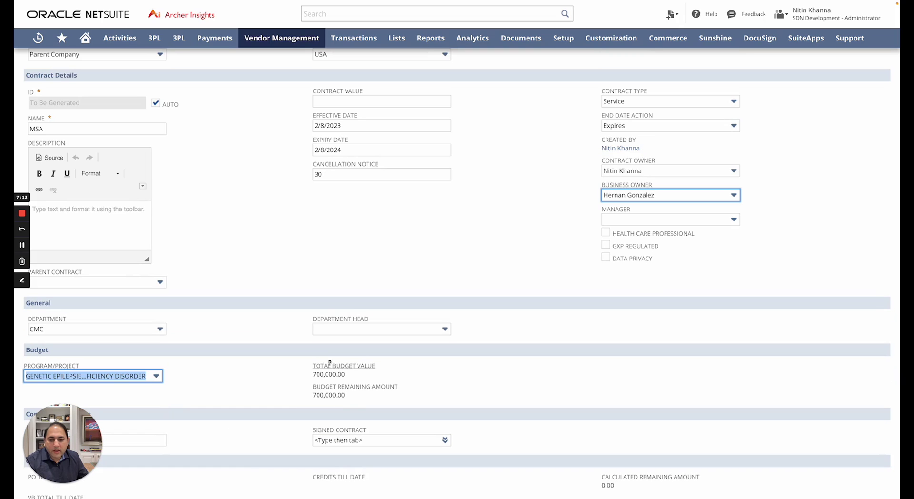
scroll(416, 376, down, 2)
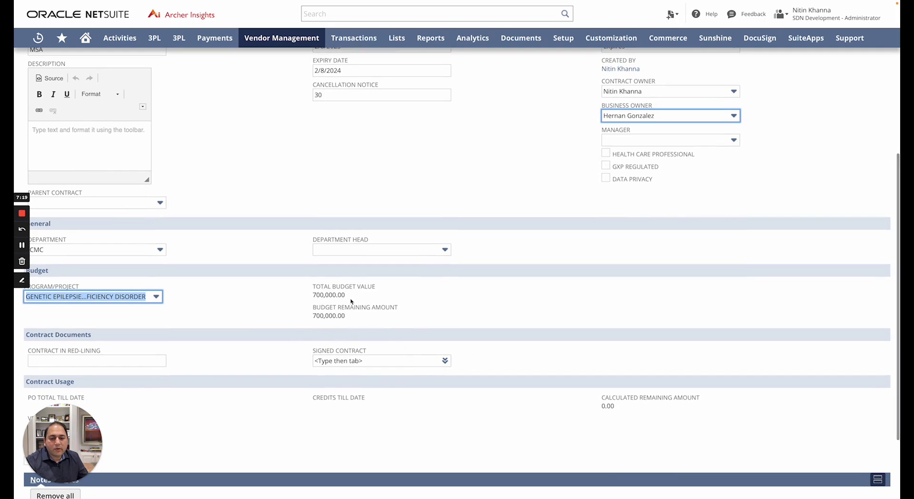
click(228, 327)
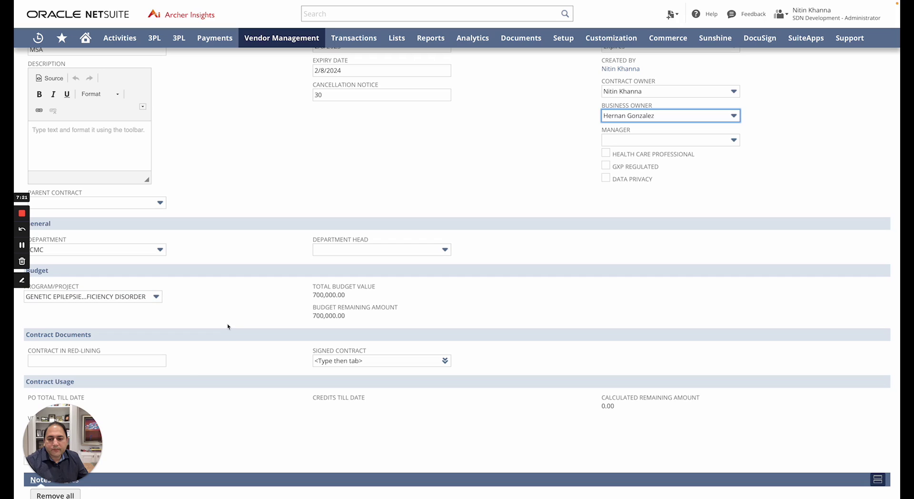
scroll(185, 373, down, 2)
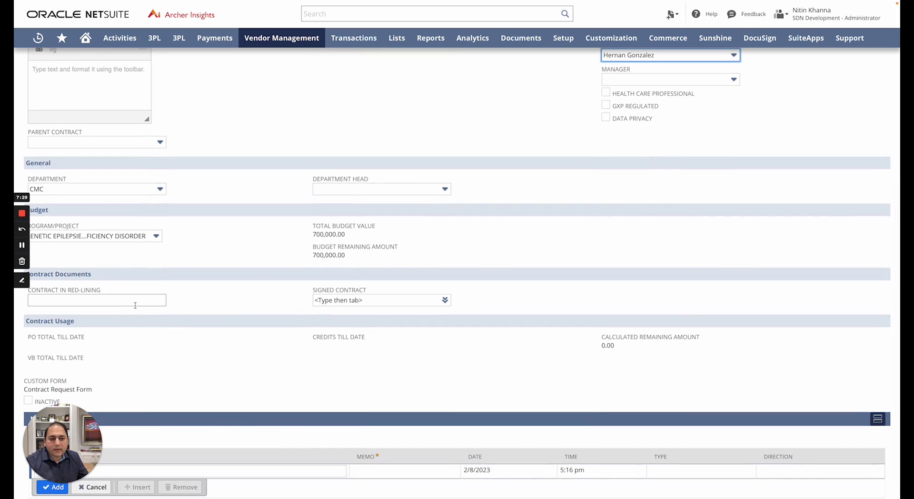
scroll(195, 321, down, 1)
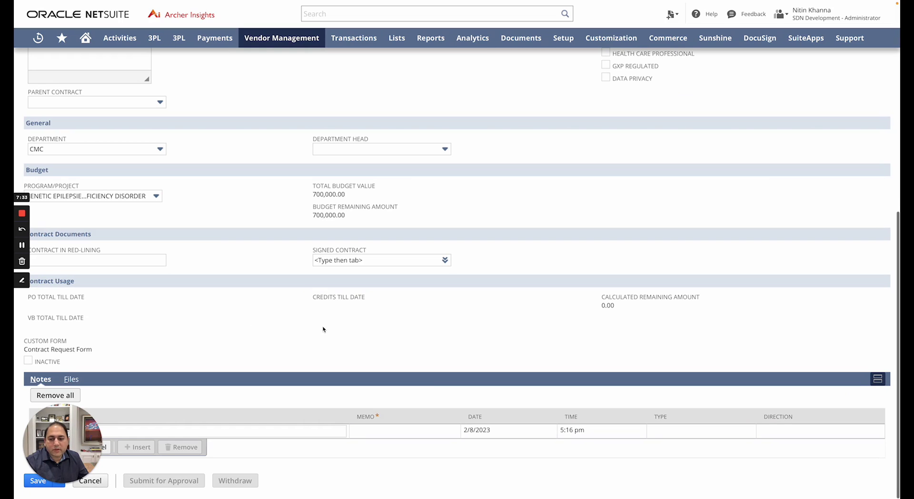
scroll(314, 324, up, 9)
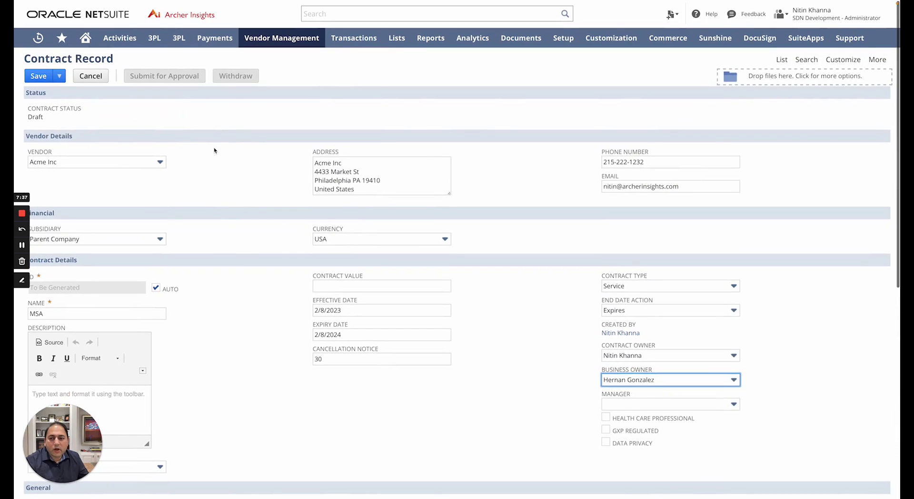
mouse_move(284, 2)
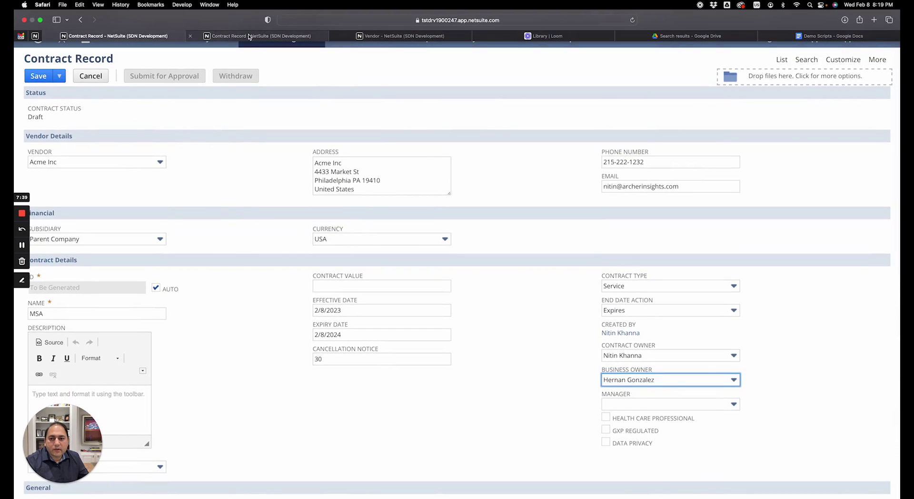
Step: Switch to contract record CO000064 and review its contract usage and transactions
click(261, 36)
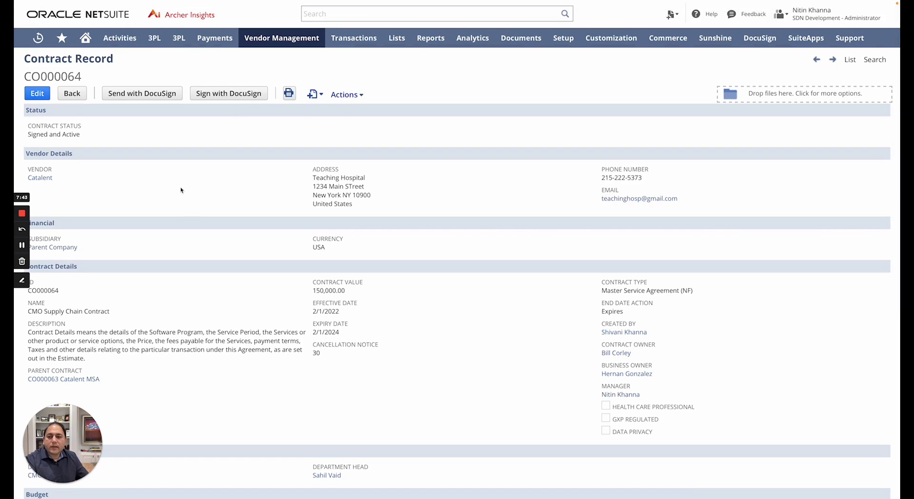
scroll(148, 195, down, 1)
scroll(147, 195, down, 1)
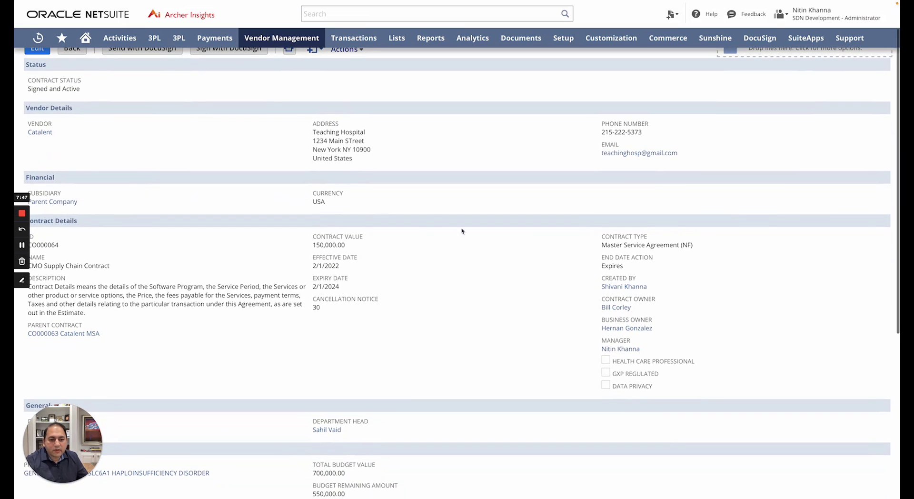
scroll(520, 245, down, 3)
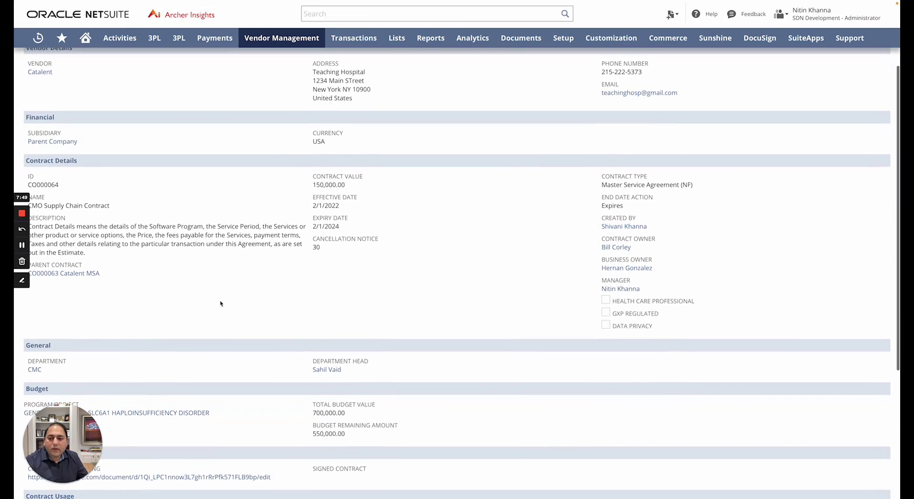
scroll(155, 310, up, 1)
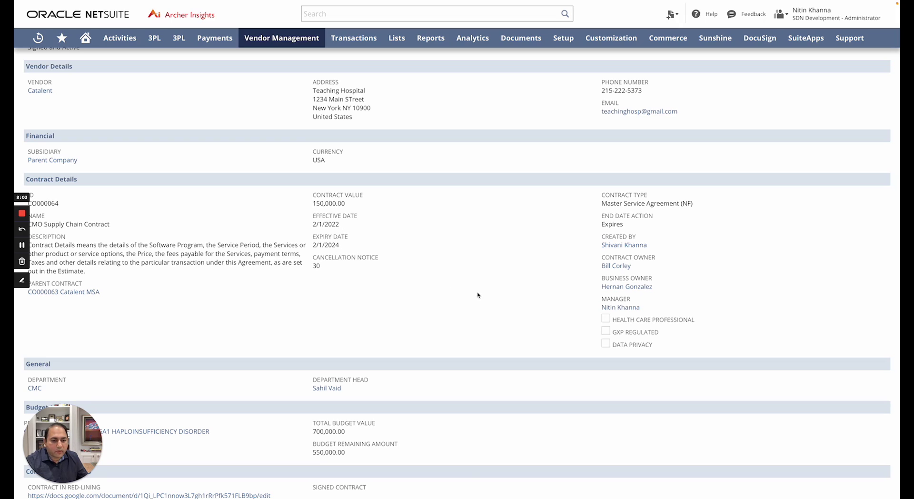
scroll(478, 295, down, 3)
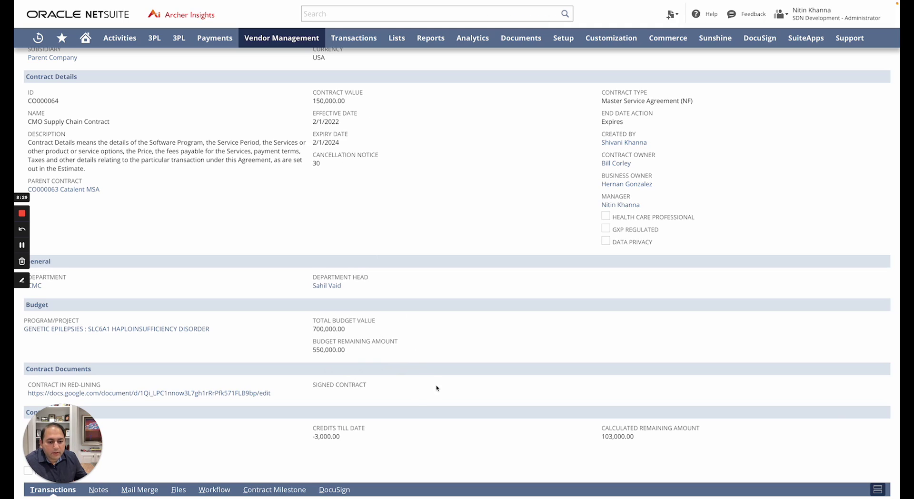
scroll(477, 386, down, 2)
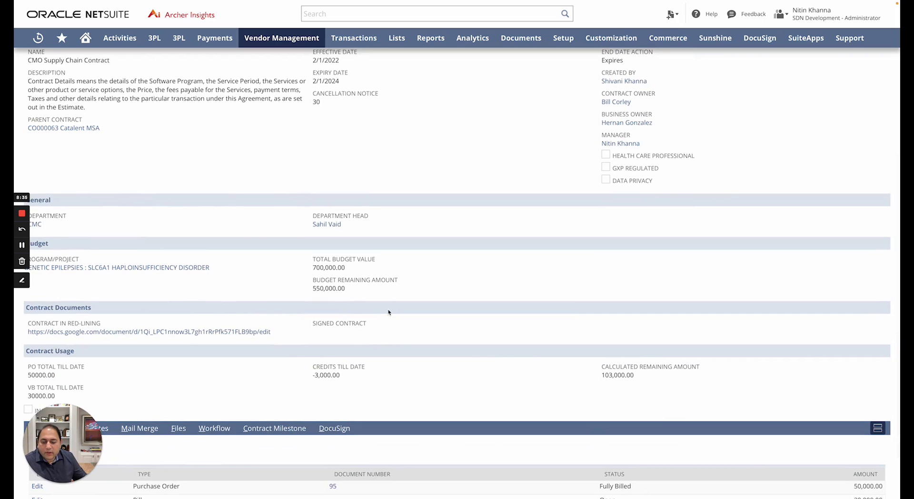
scroll(388, 312, down, 2)
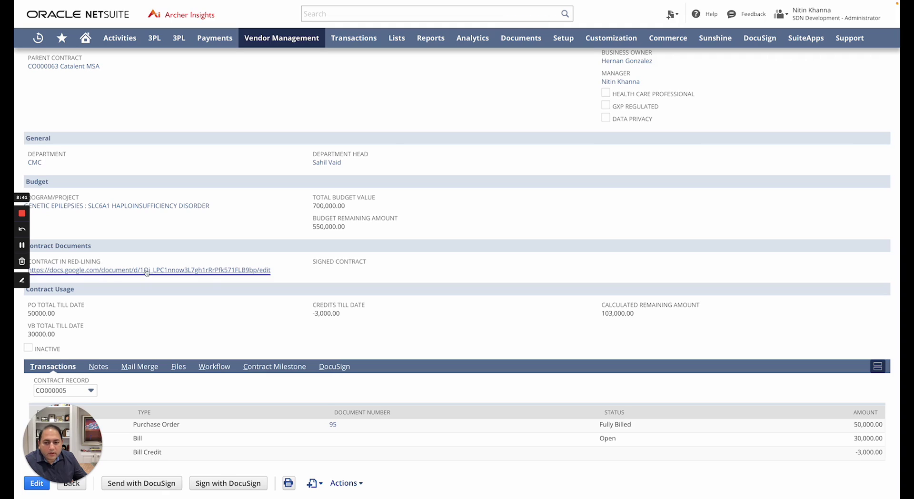
Step: Open the red-lined contract document in Google Docs, then return to CO000064
click(210, 270)
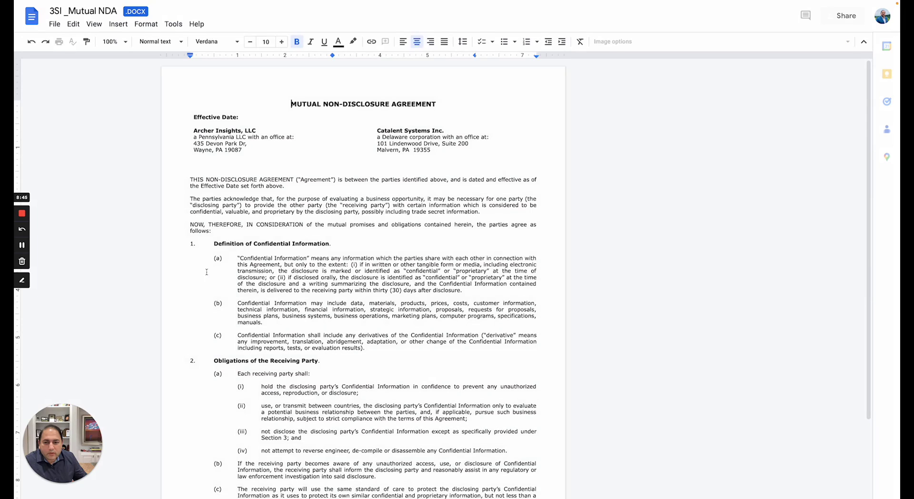
mouse_move(231, 5)
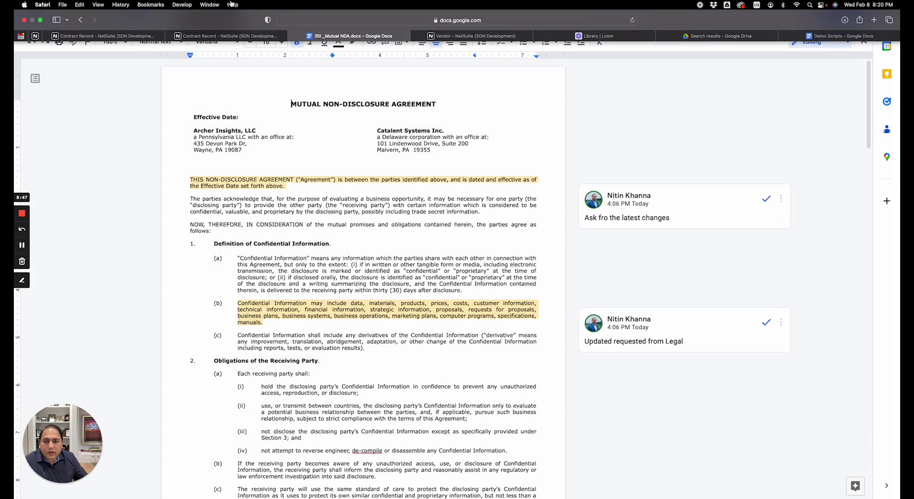
click(220, 37)
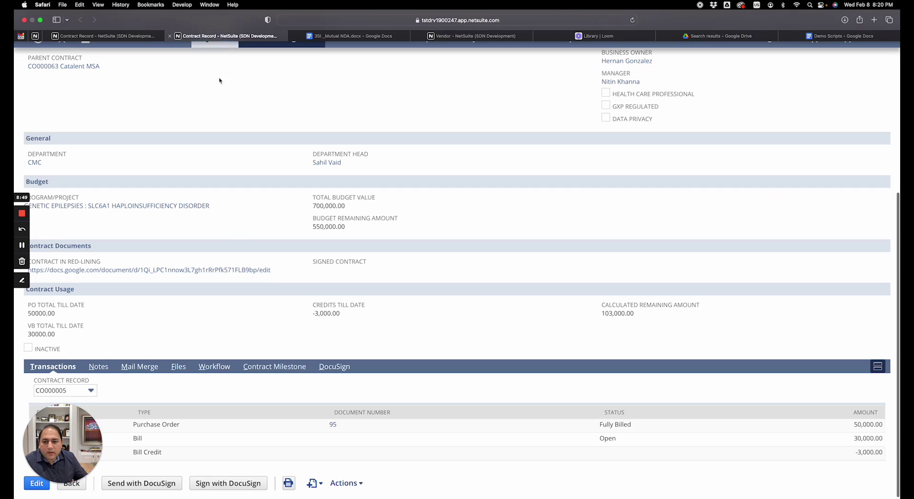
scroll(268, 316, down, 1)
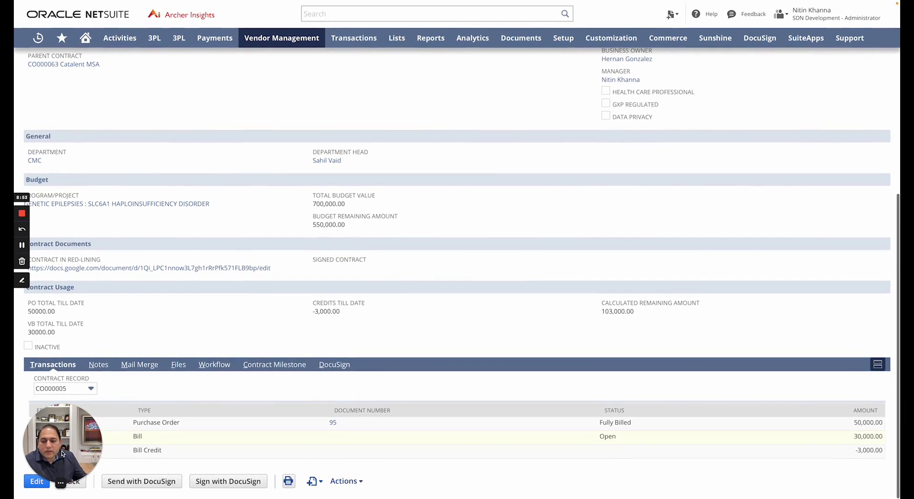
drag(62, 465, 739, 468)
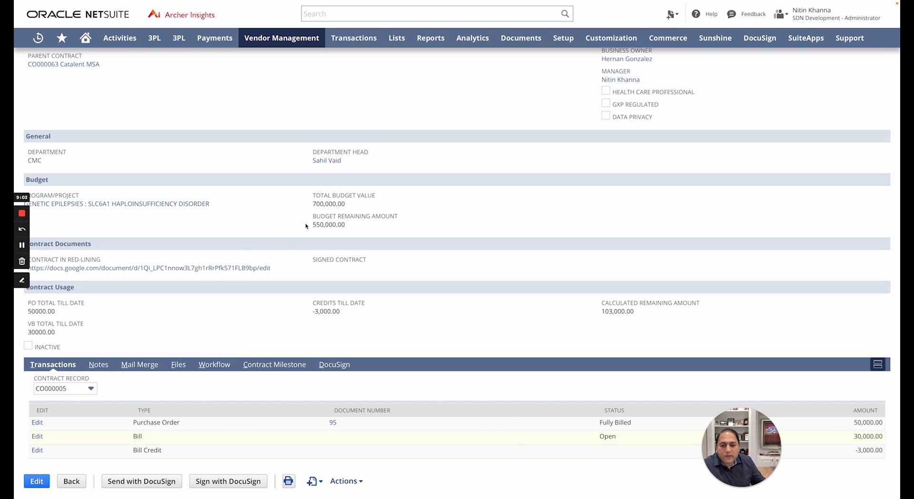
scroll(307, 225, up, 3)
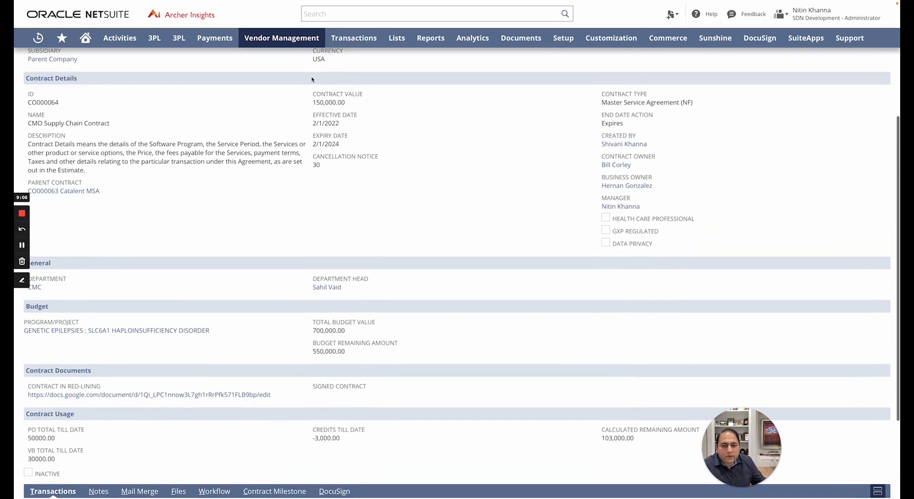
scroll(288, 193, down, 3)
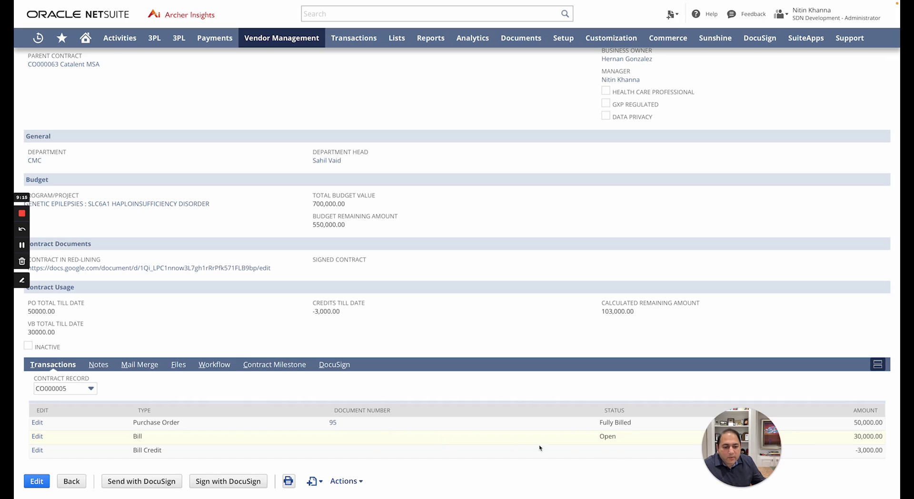
mouse_move(752, 461)
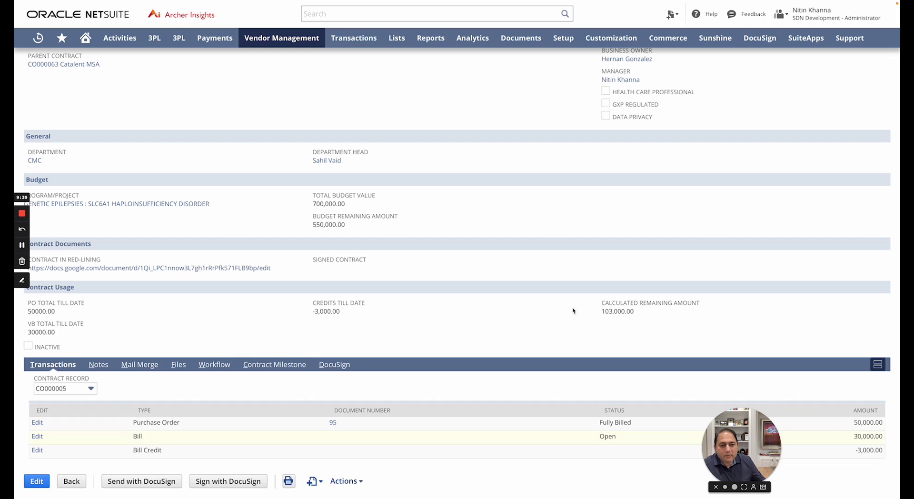
scroll(564, 305, up, 4)
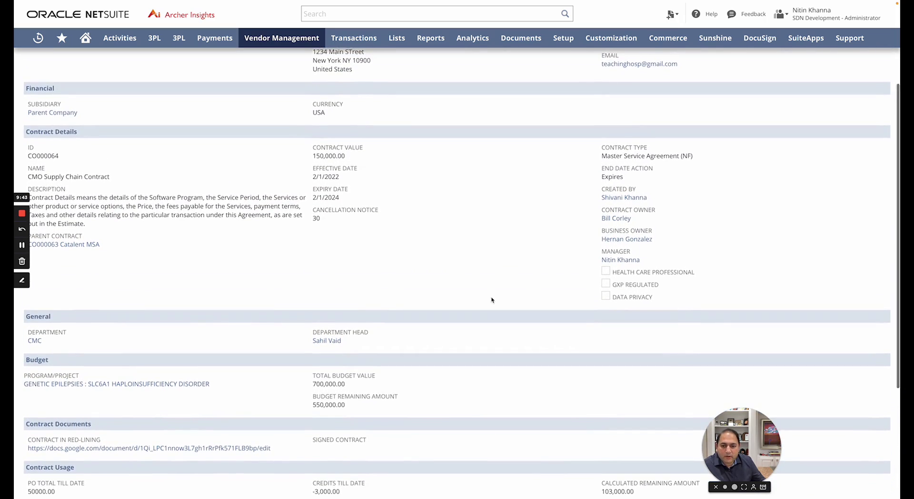
scroll(491, 300, down, 4)
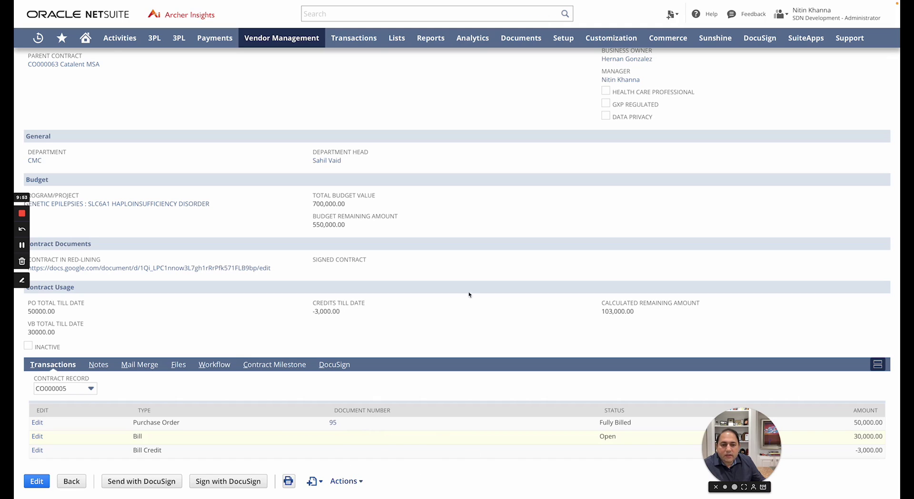
scroll(470, 281, up, 5)
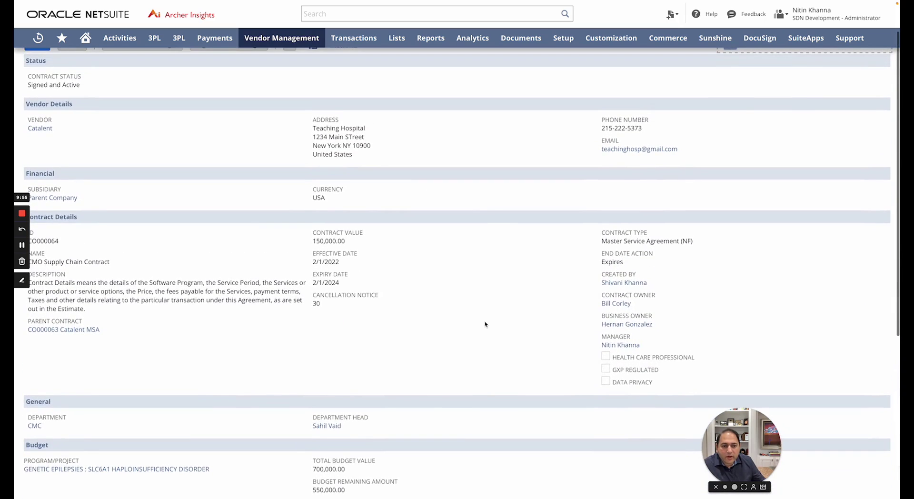
scroll(485, 325, down, 5)
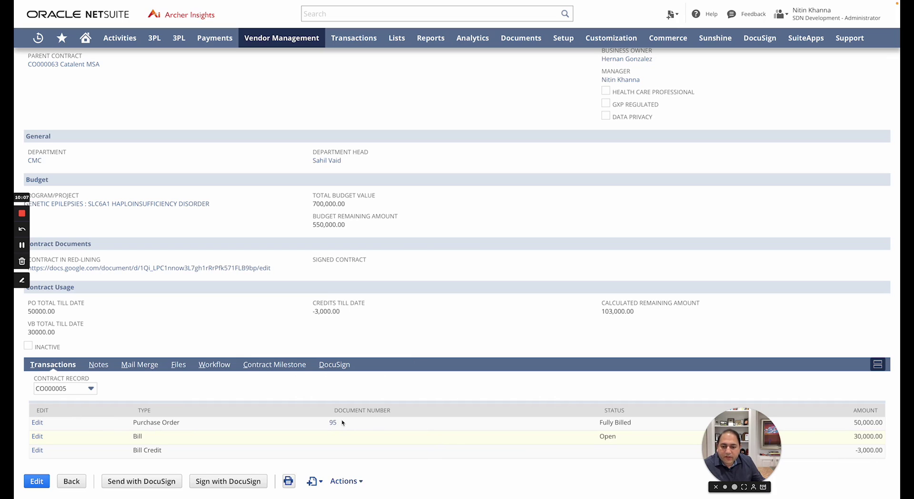
Step: Show the payment milestones on contract CO000064
click(266, 365)
scroll(238, 390, down, 1)
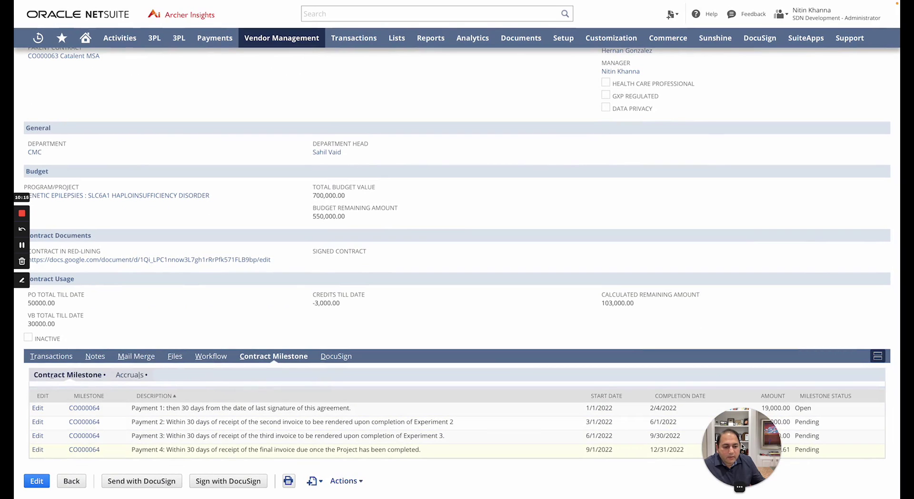
drag(742, 471, 684, 473)
drag(706, 433, 874, 280)
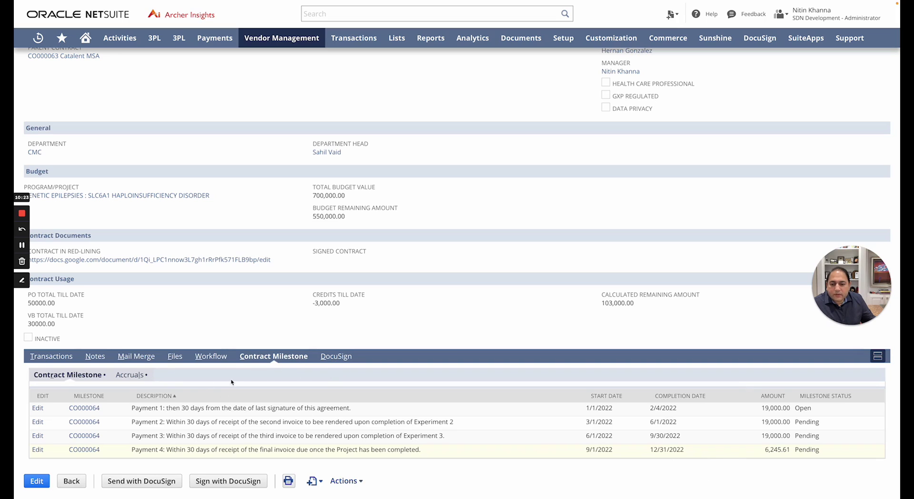
Step: Review the accrual journals pending approval under Accruals, then return to the top
click(130, 375)
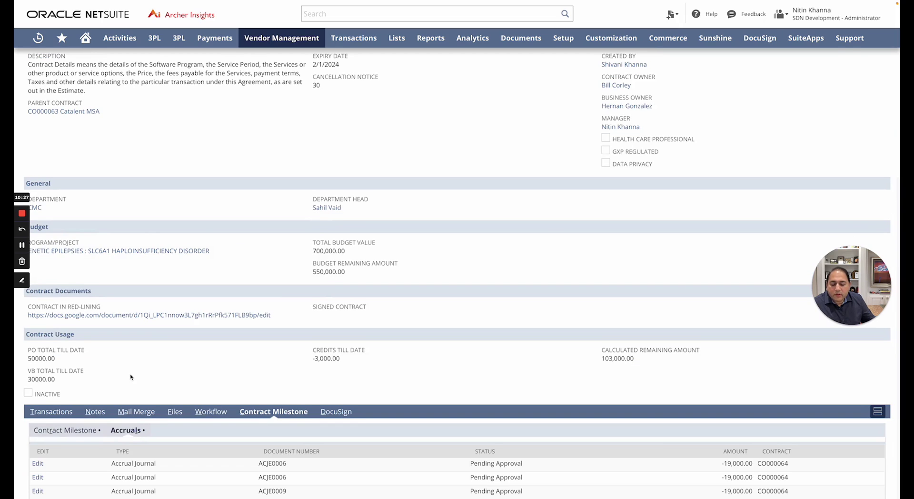
scroll(130, 376, down, 3)
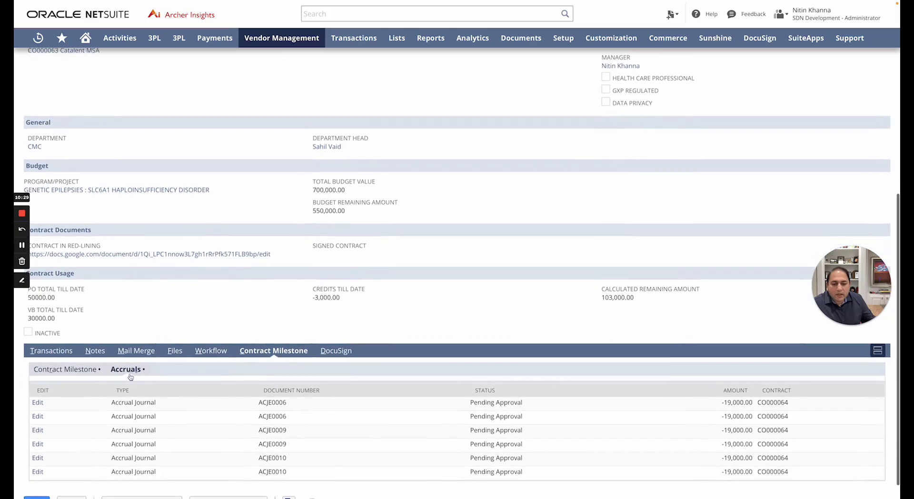
scroll(155, 388, up, 2)
scroll(155, 388, up, 3)
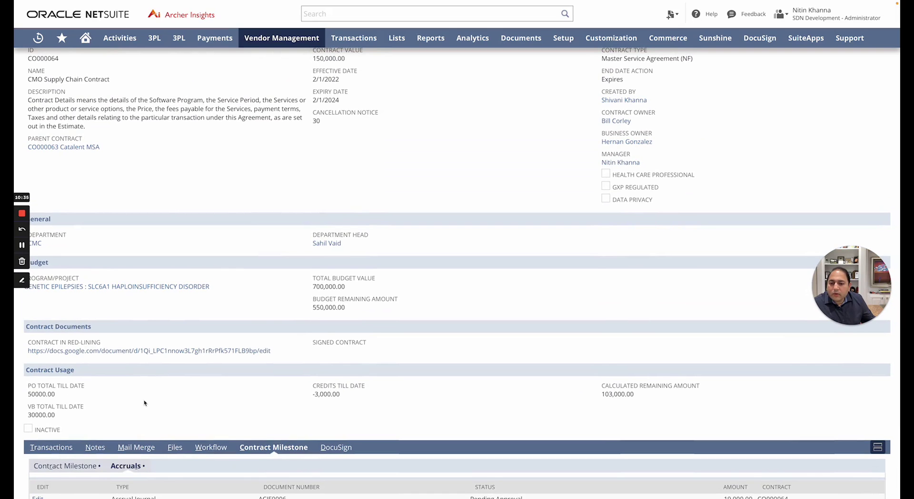
scroll(144, 403, up, 3)
scroll(145, 404, up, 6)
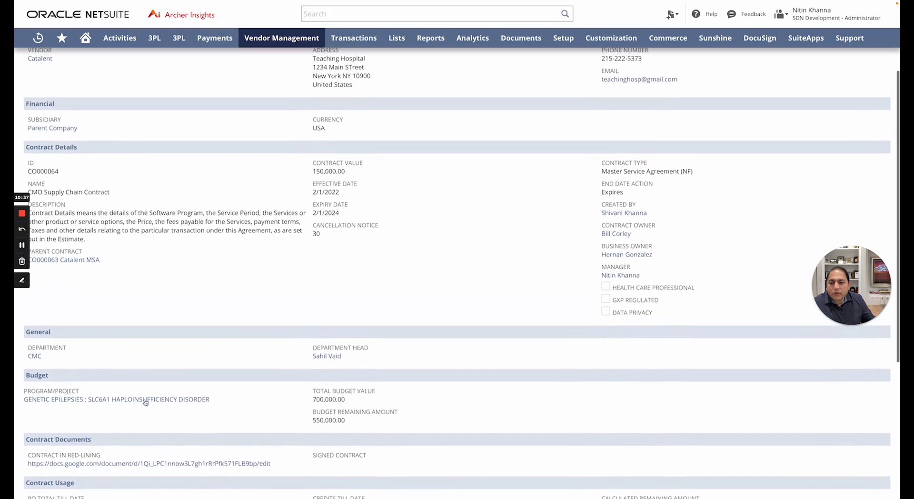
scroll(152, 329, up, 3)
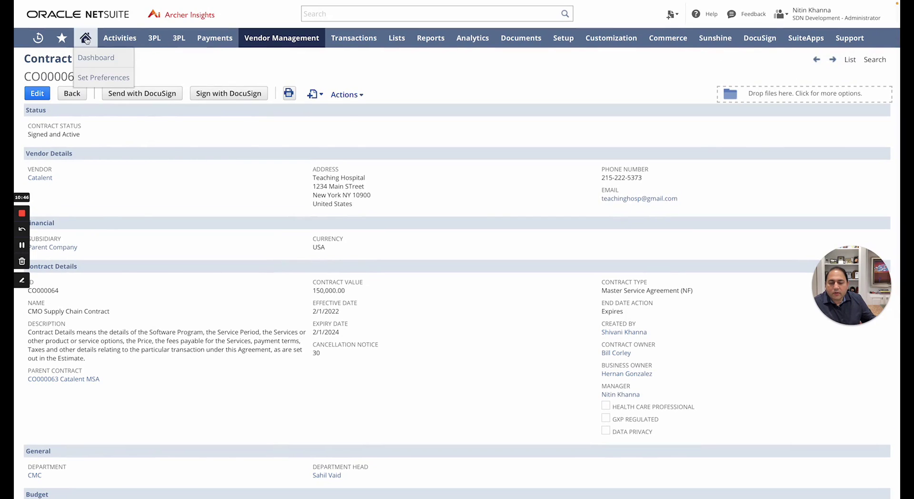
Step: Start a new purchase order from Vendor Management with Catalent as the vendor
click(269, 39)
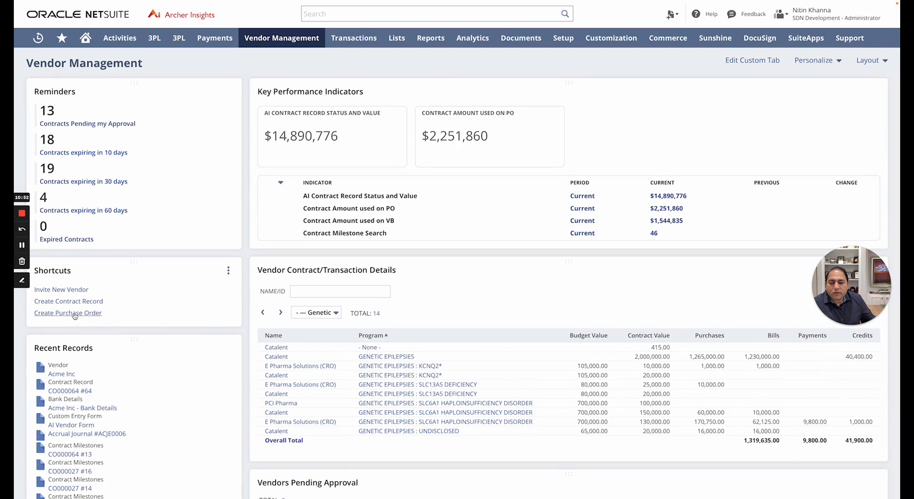
click(74, 313)
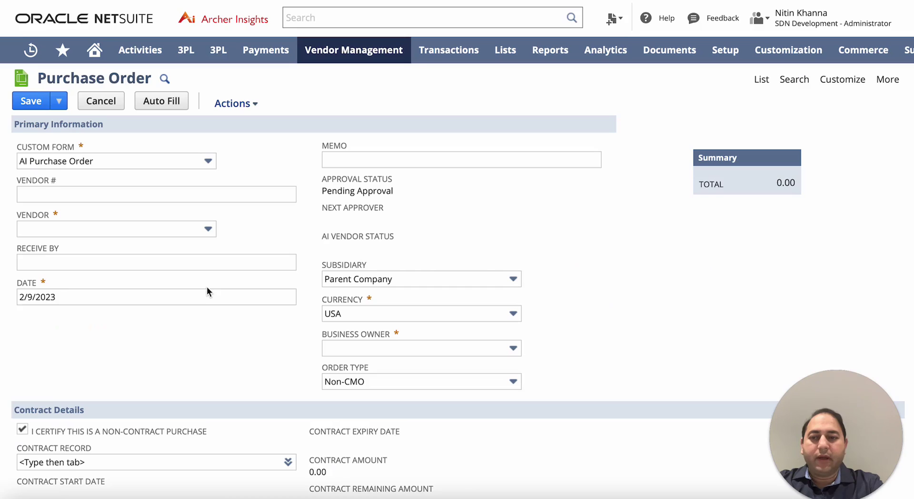
click(210, 230)
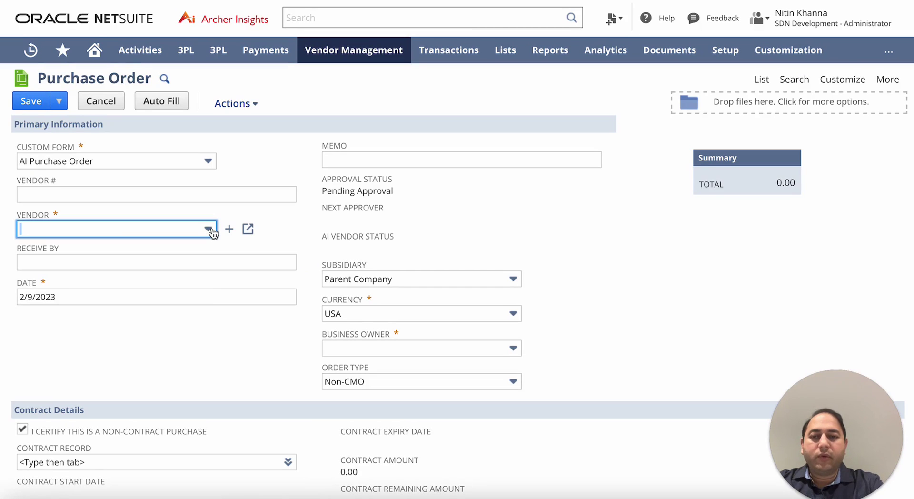
click(210, 231)
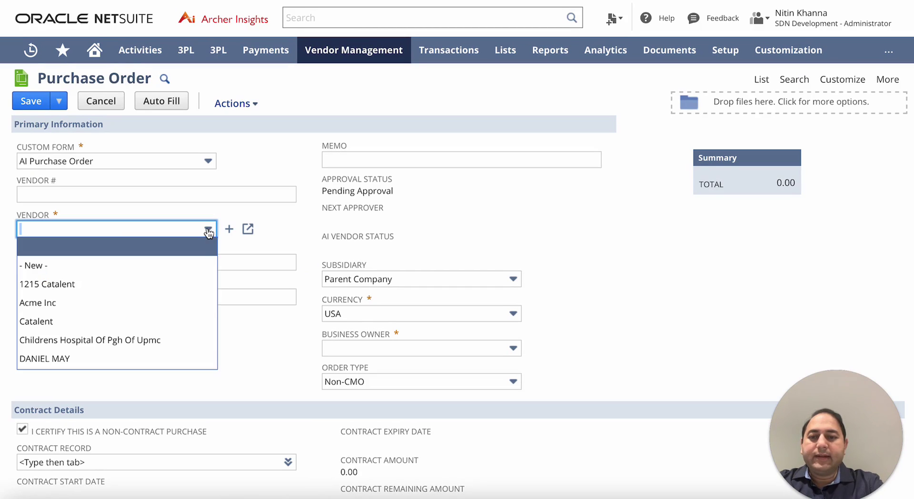
click(149, 330)
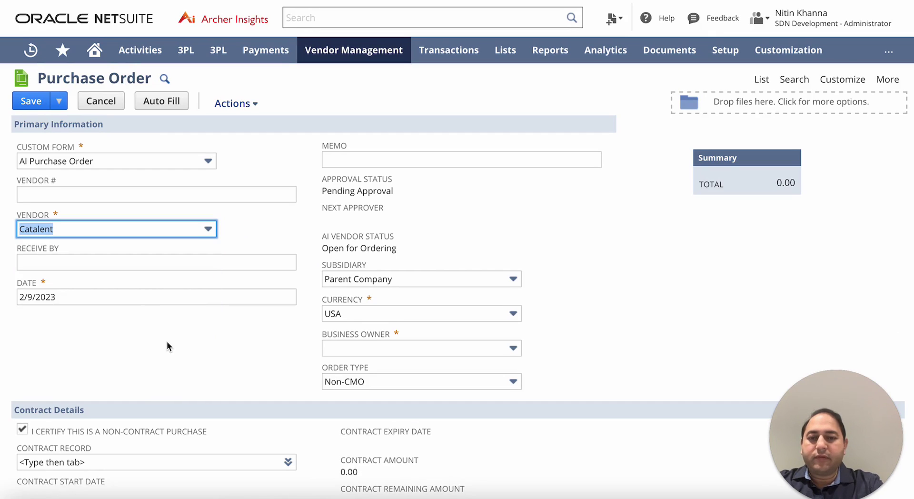
Step: Assign a business owner to the purchase order
click(362, 349)
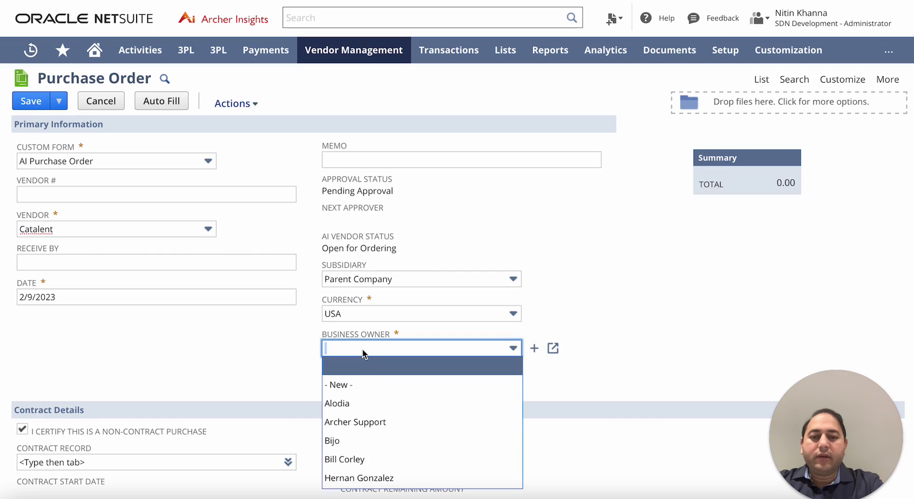
click(334, 459)
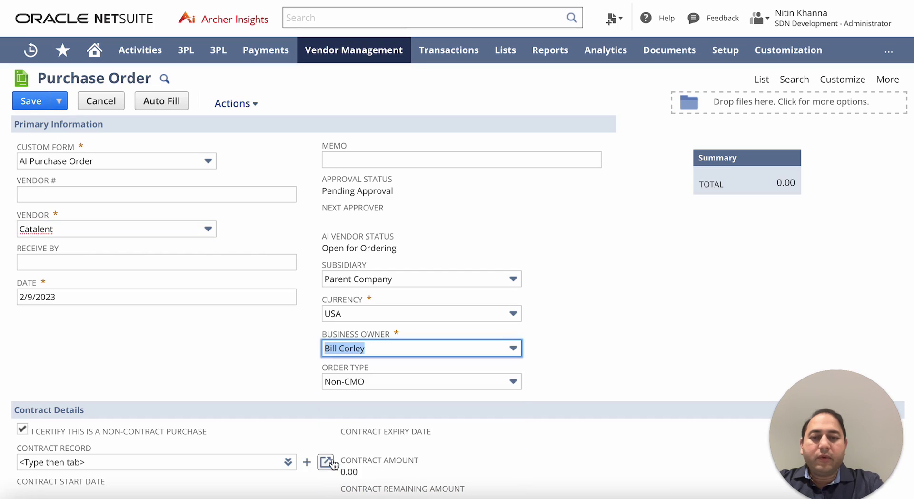
click(247, 366)
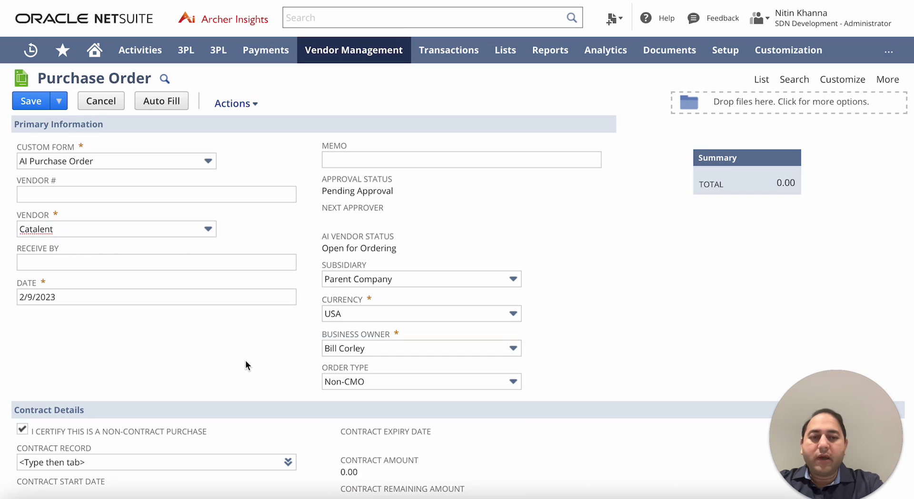
scroll(246, 362, down, 2)
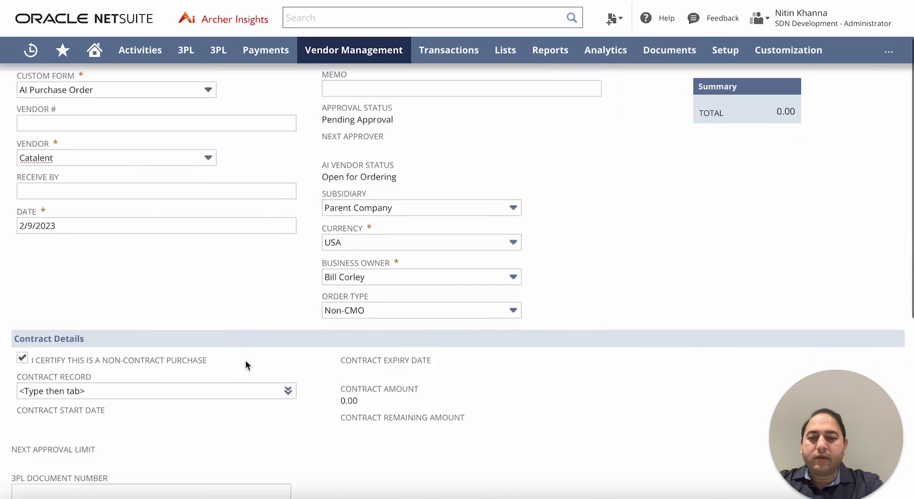
scroll(246, 365, down, 2)
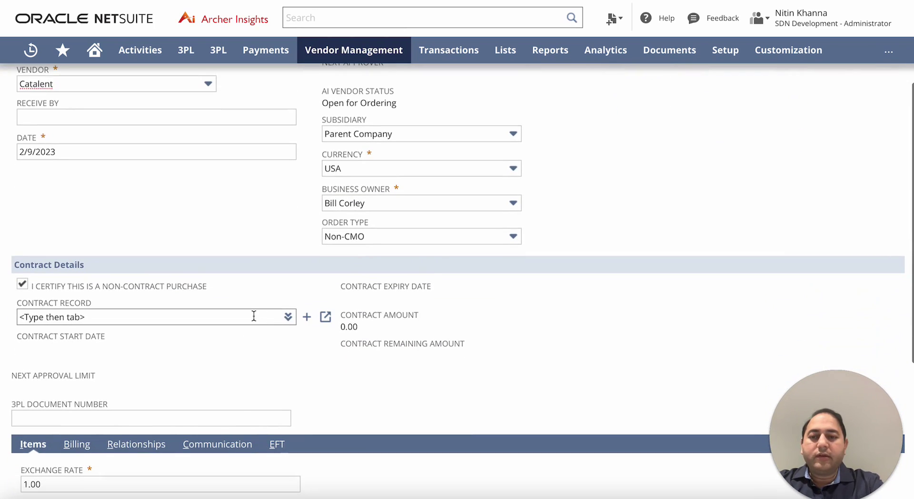
Step: Link contract CO000064 CMO Supply Chain Contract, showing 103,000.00 remaining of 150,000.00
click(288, 318)
click(270, 337)
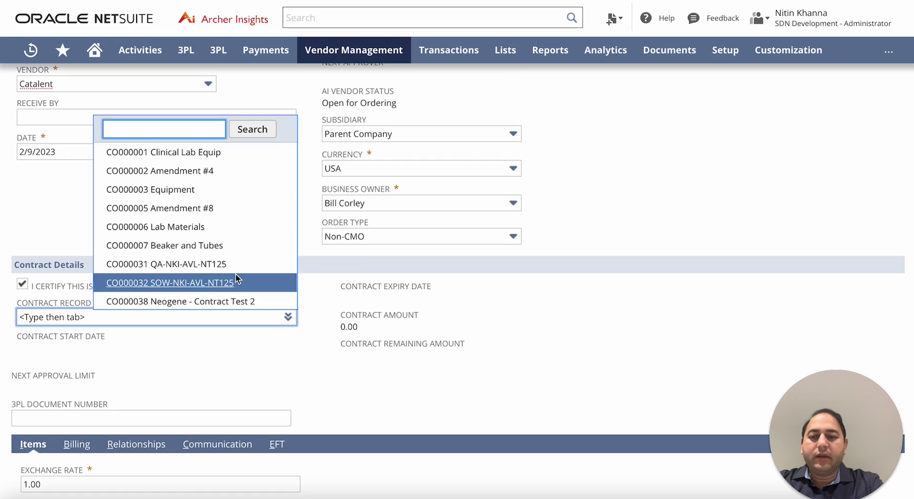
scroll(236, 267, down, 3)
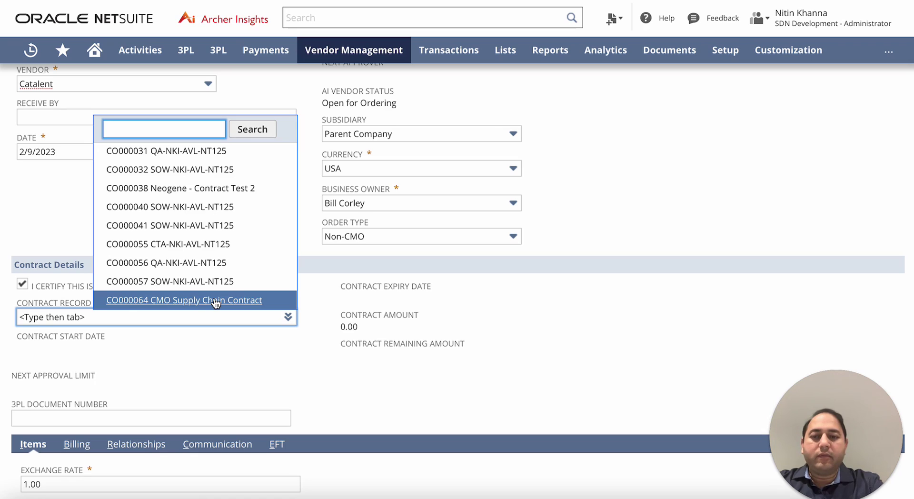
click(216, 300)
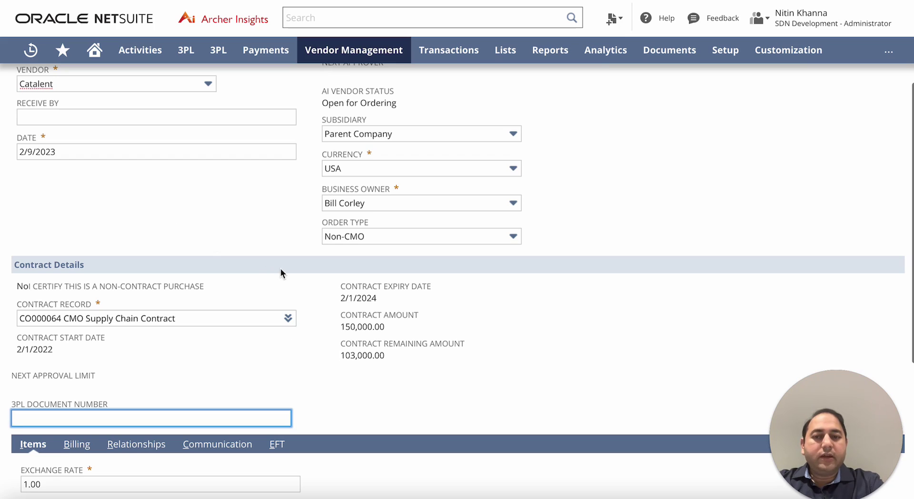
scroll(281, 272, up, 5)
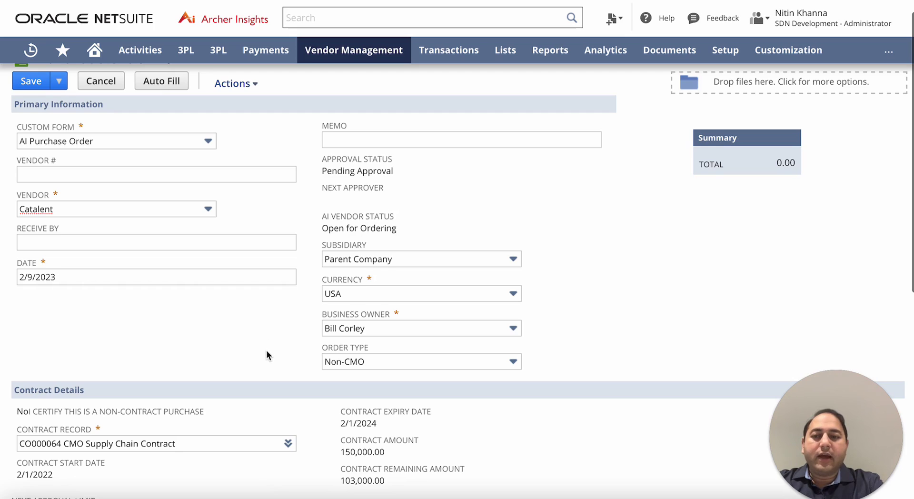
scroll(267, 350, down, 3)
scroll(267, 355, down, 4)
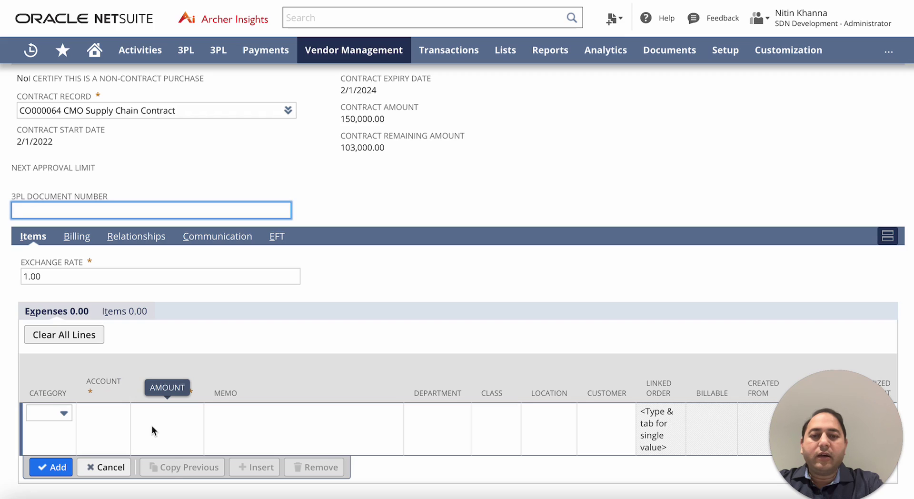
Step: Add an expense line to account 6180 Professional Fees for 120,000.00 with memo 'Services'
click(108, 418)
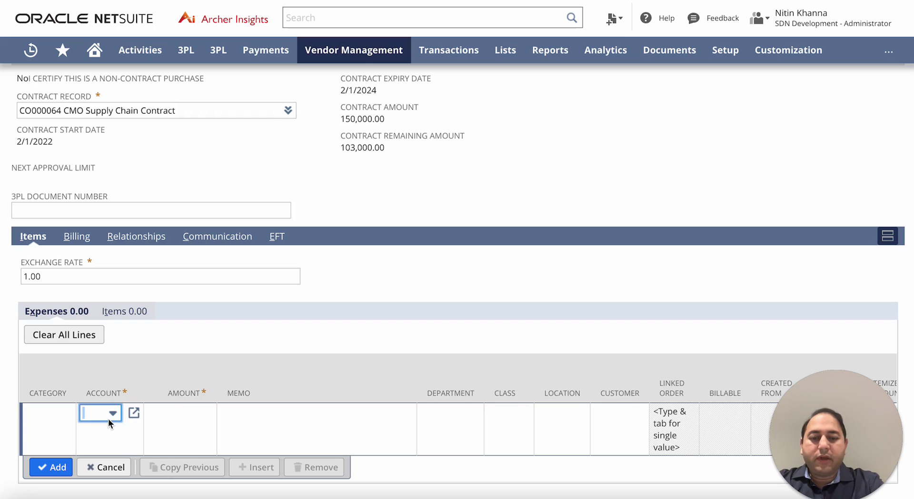
text(6180)
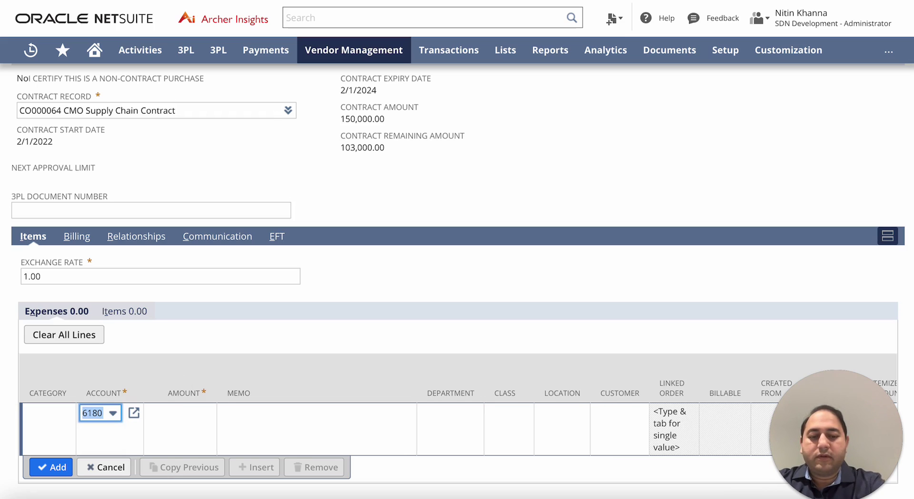
key(Tab)
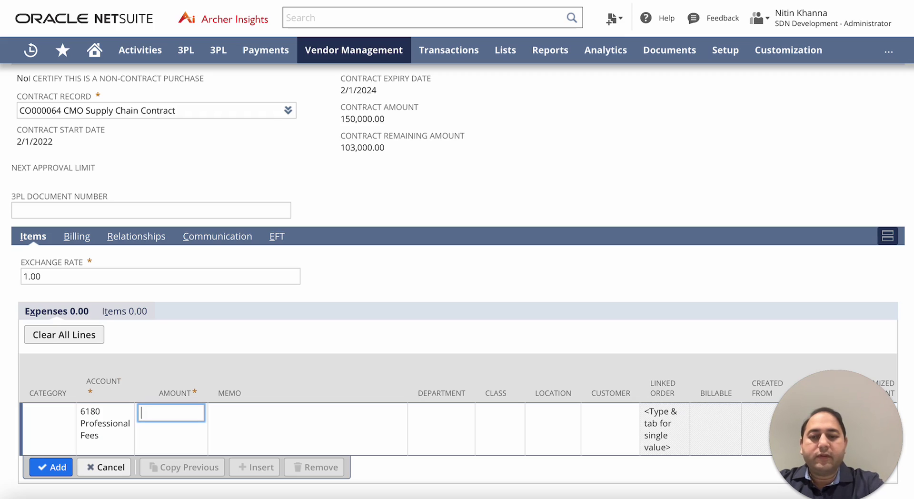
text(120)
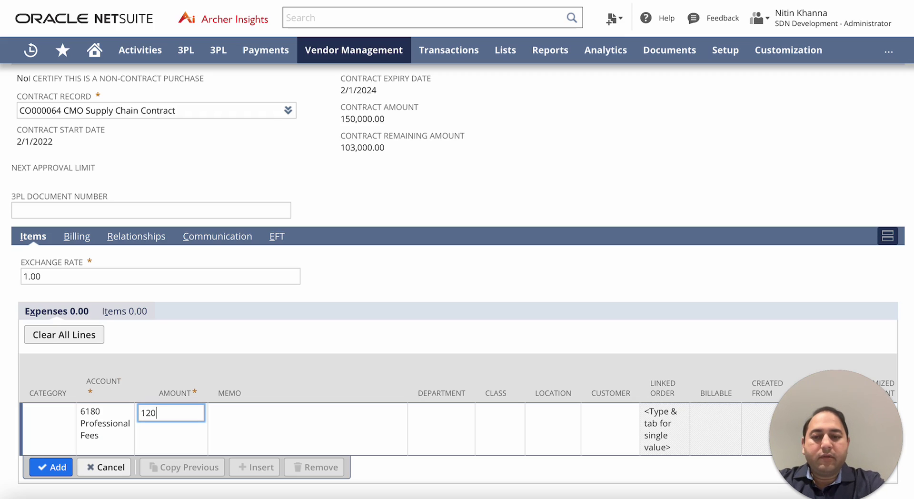
text(000)
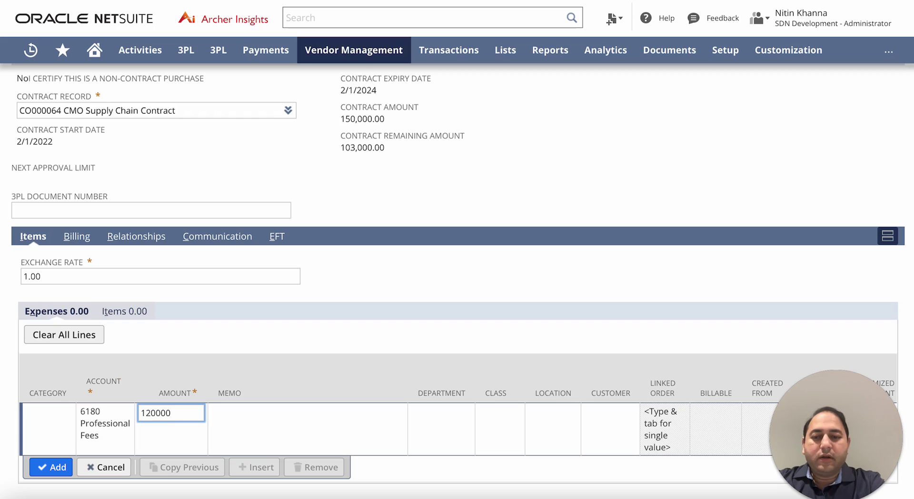
key(Tab)
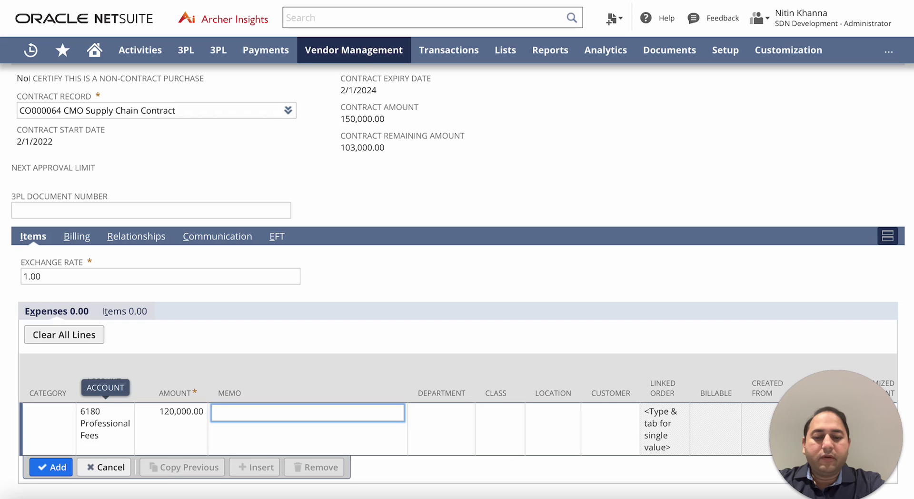
text(Services)
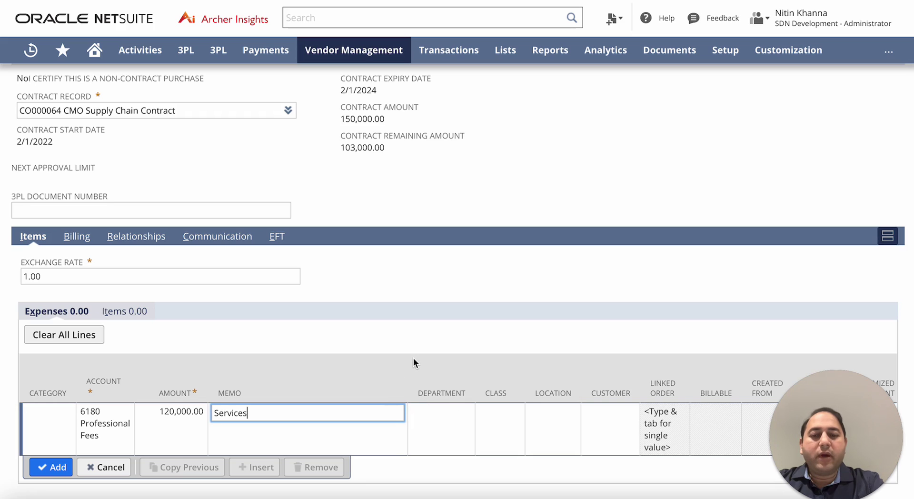
scroll(410, 363, down, 1)
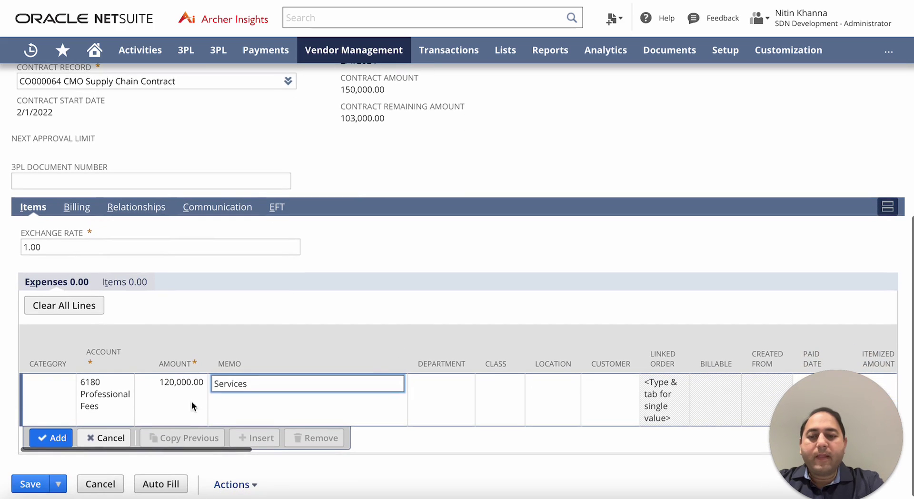
click(55, 439)
scroll(223, 388, down, 1)
scroll(223, 391, up, 4)
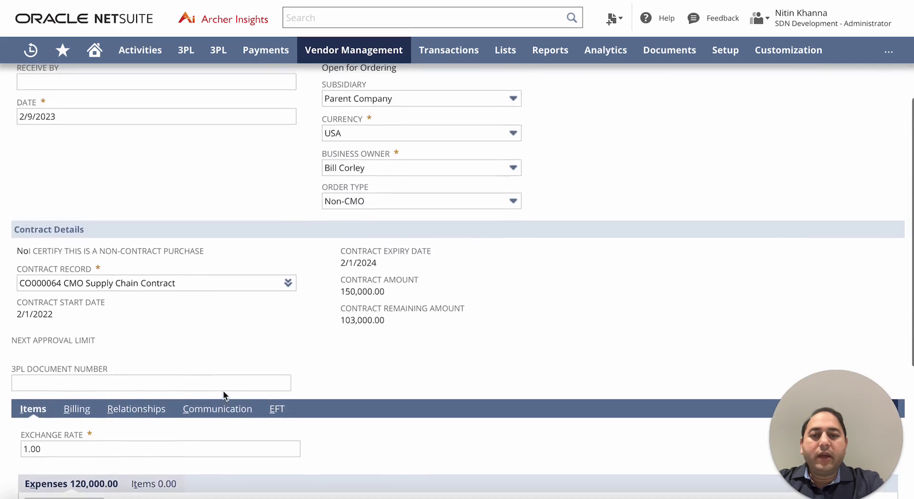
scroll(223, 391, down, 4)
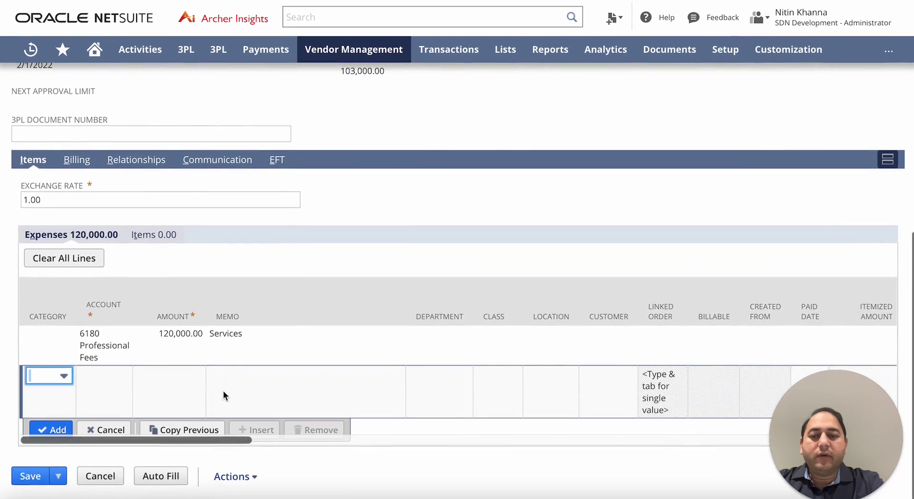
click(29, 481)
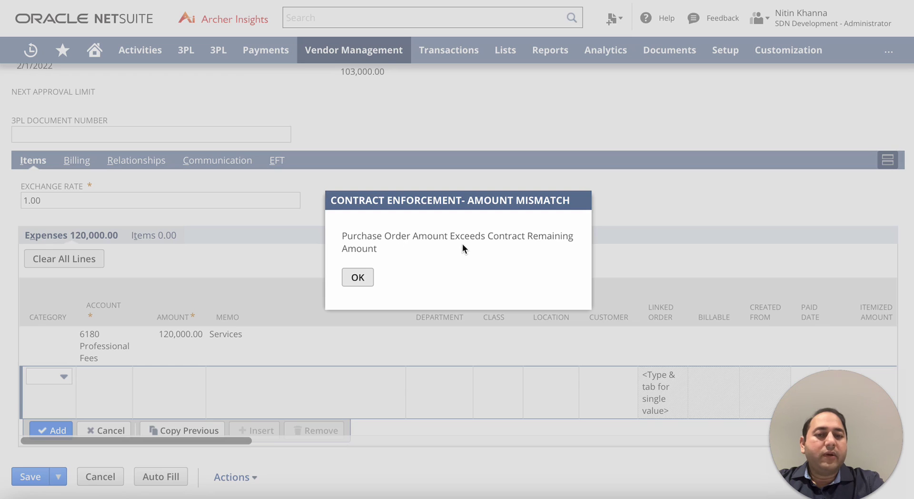
click(357, 278)
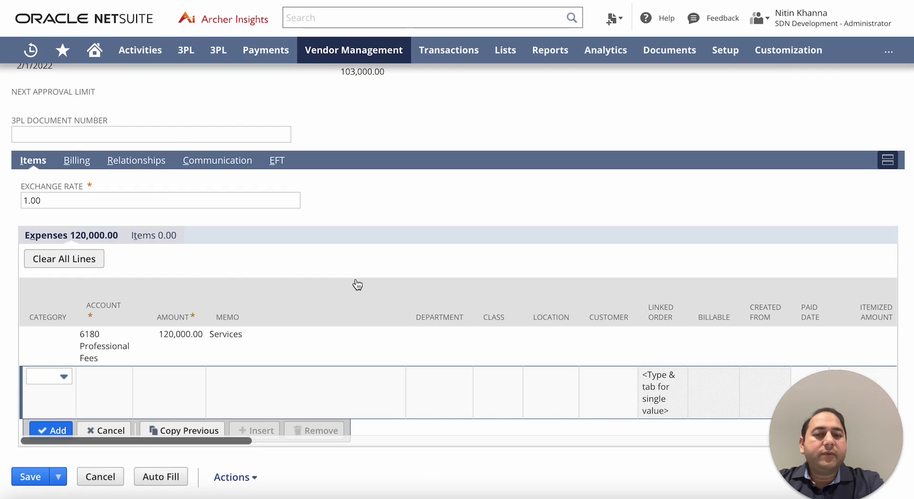
scroll(357, 285, up, 8)
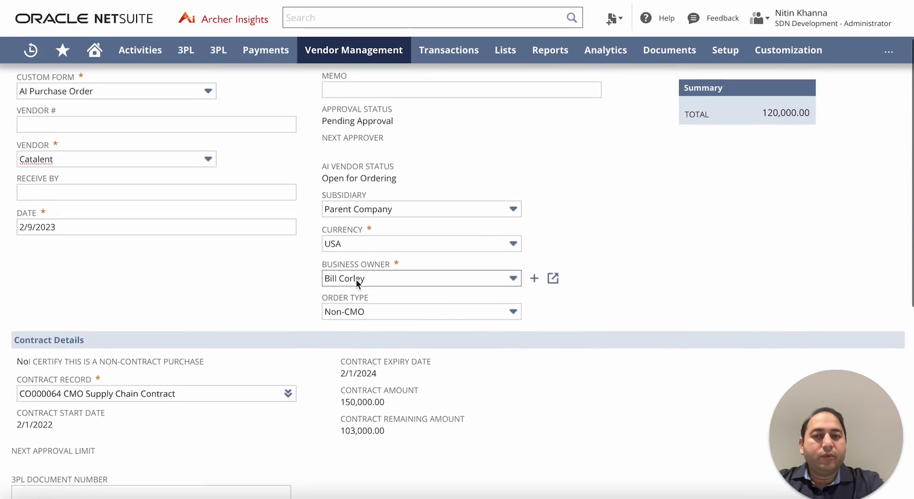
scroll(357, 281, up, 2)
scroll(356, 281, down, 6)
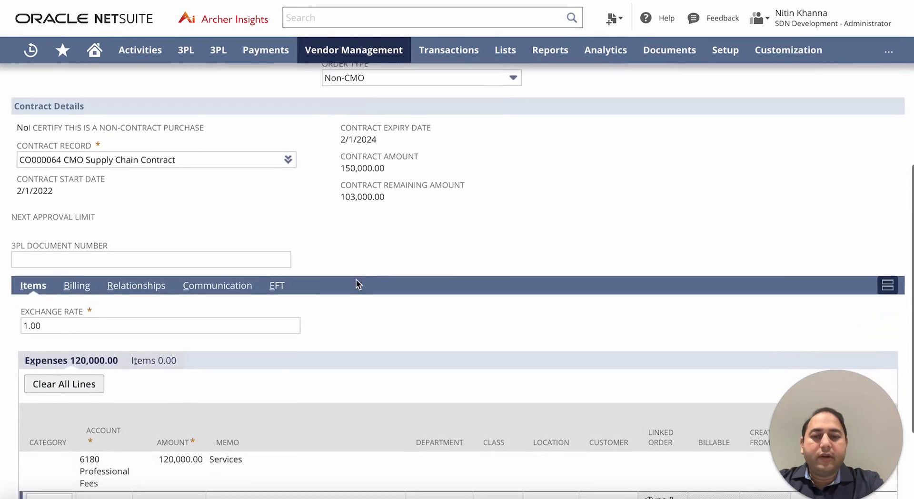
scroll(356, 285, down, 3)
click(184, 345)
Step: Reduce the Professional Fees line amount to 102,000.00, commit it, and save the order
scroll(181, 339, up, 1)
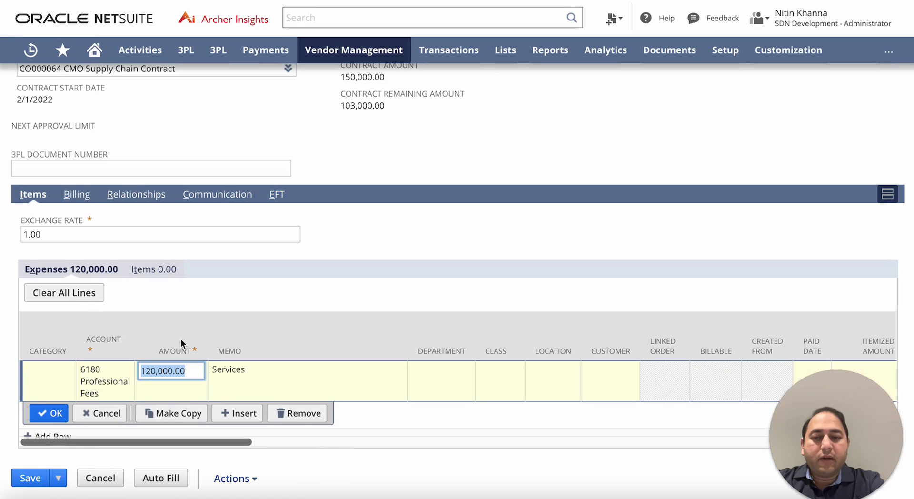
text(102)
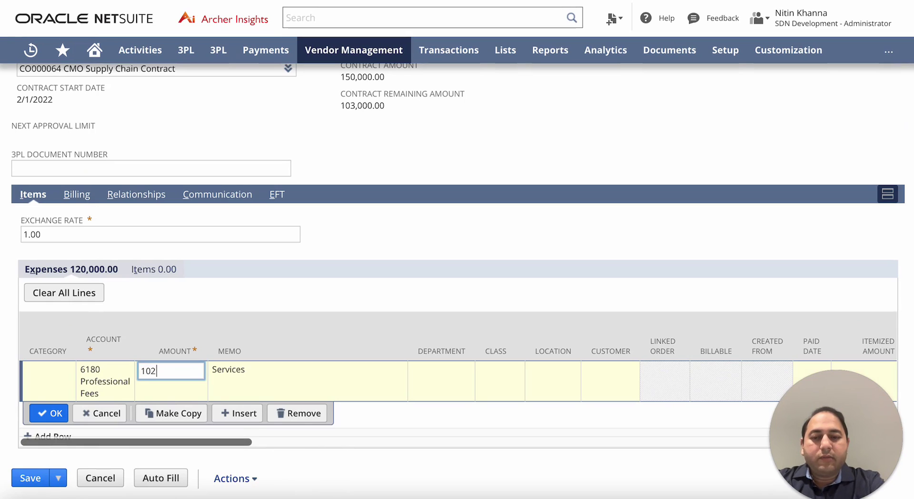
text(000)
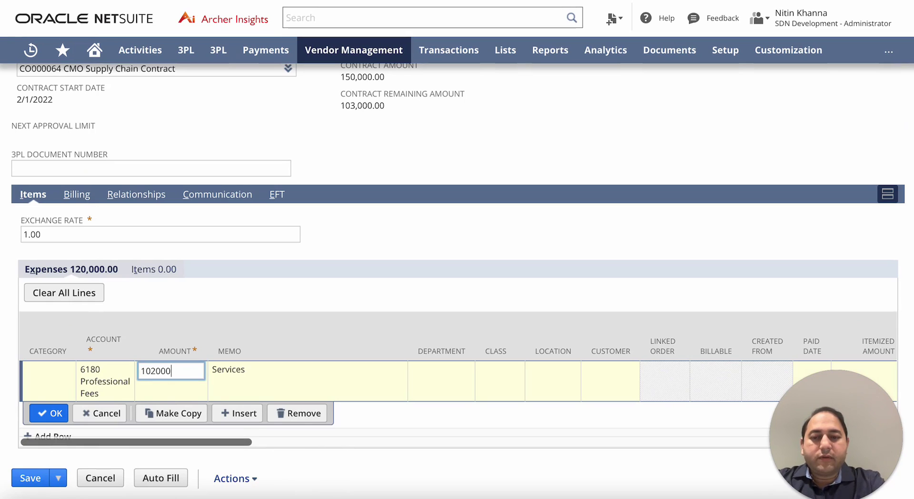
key(Tab)
click(46, 413)
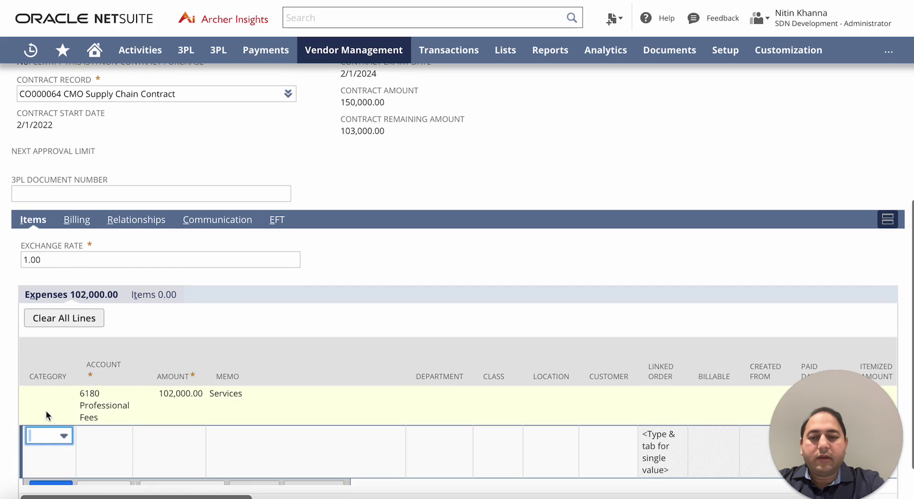
scroll(150, 319, down, 2)
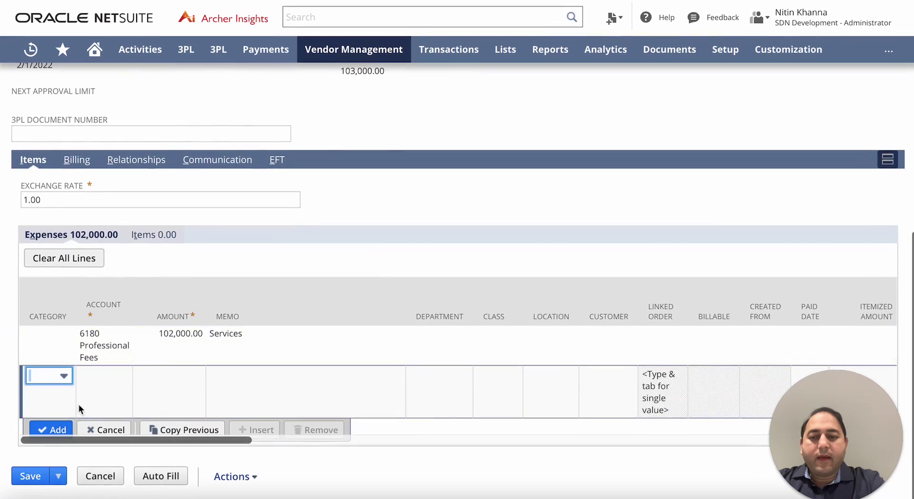
click(28, 478)
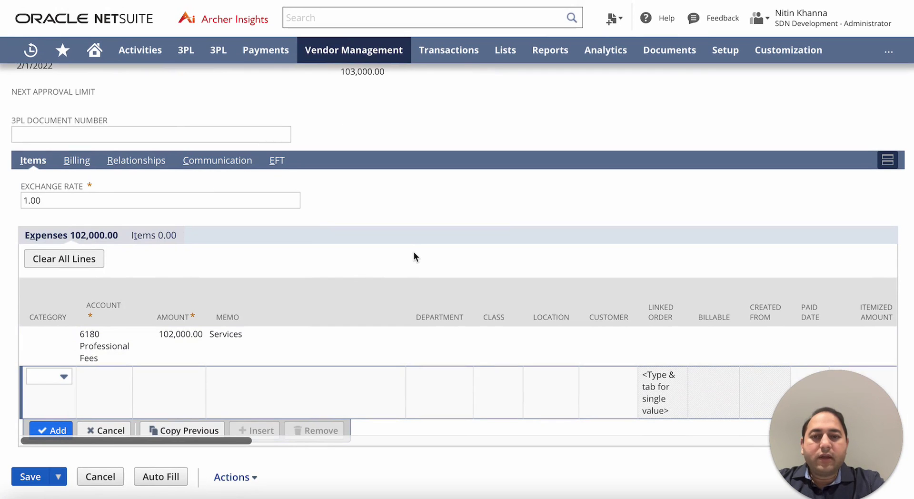
scroll(414, 254, up, 2)
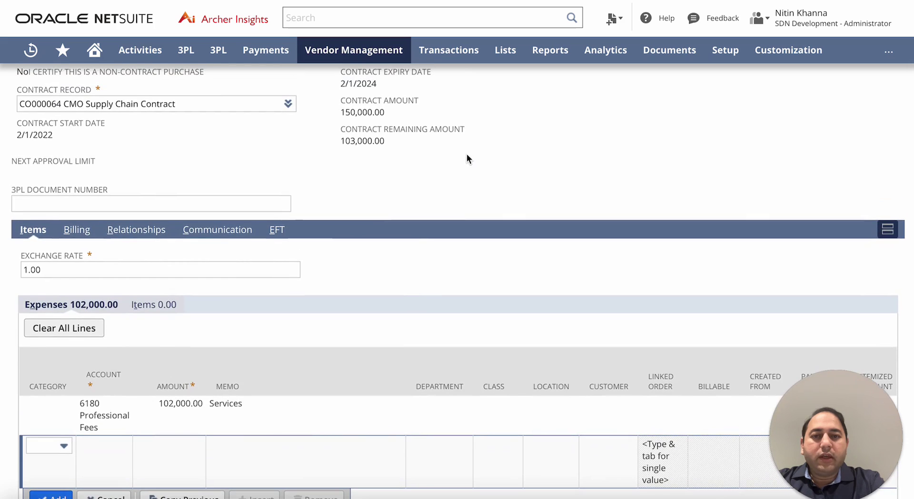
scroll(467, 154, up, 6)
scroll(467, 155, up, 2)
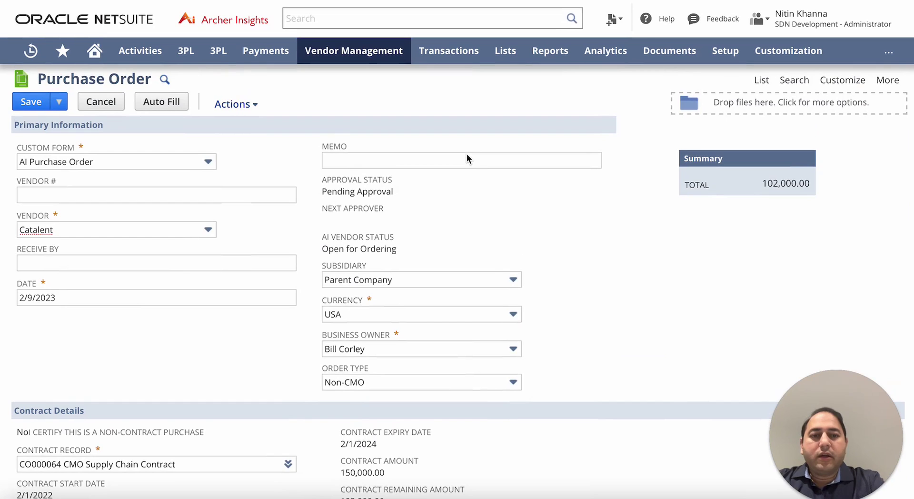
Step: Finish saving Purchase Order 97 and review its header and CO000064 Contract Details
key(alt+s)
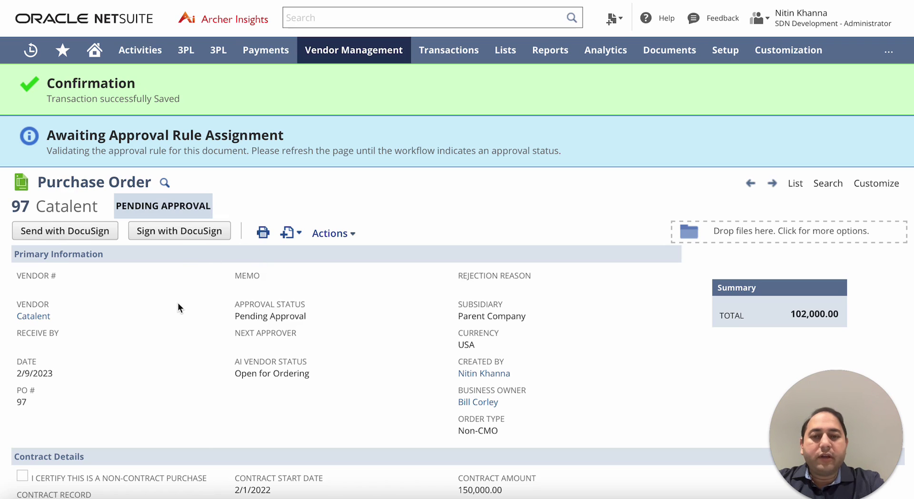
scroll(178, 303, down, 1)
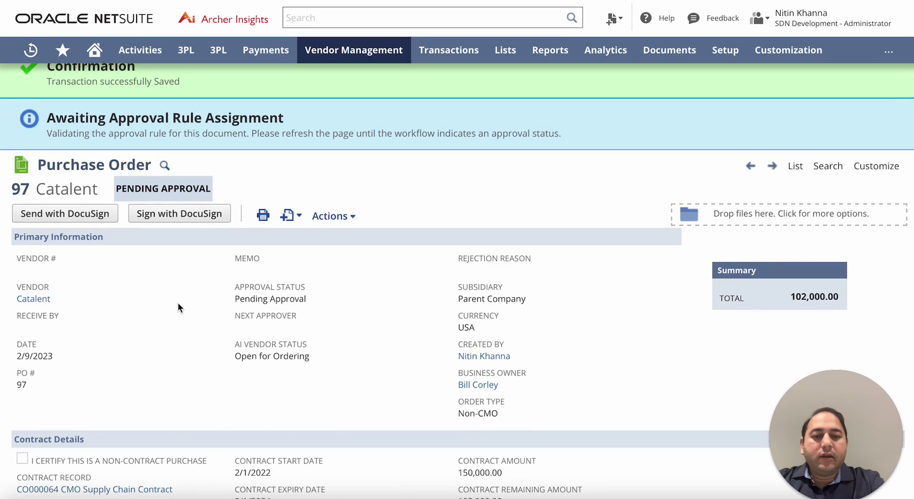
scroll(178, 308, down, 1)
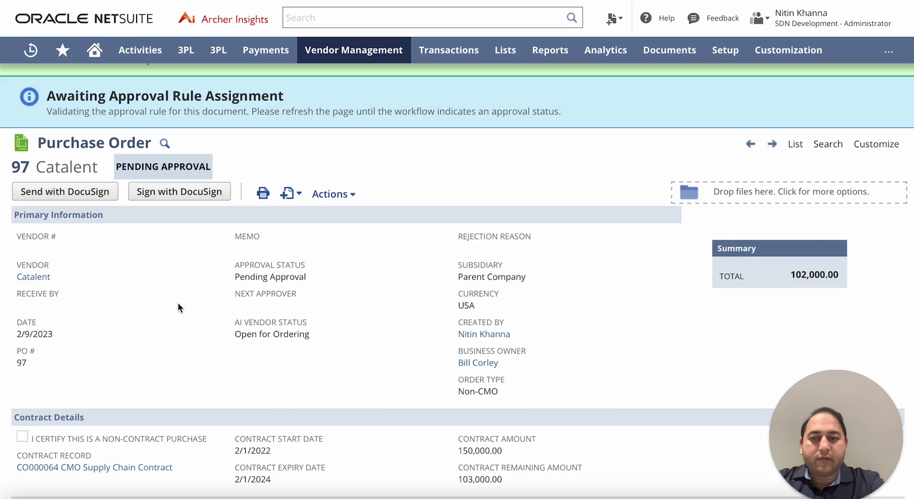
scroll(178, 304, down, 1)
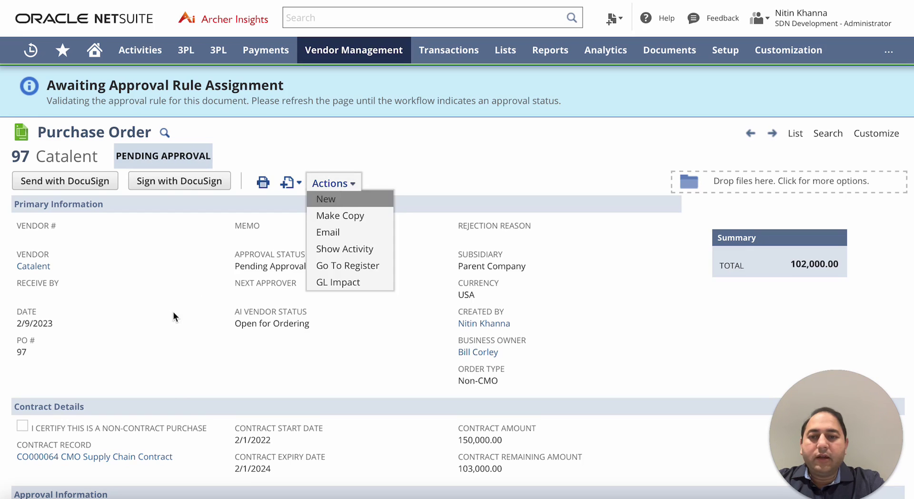
scroll(172, 317, down, 5)
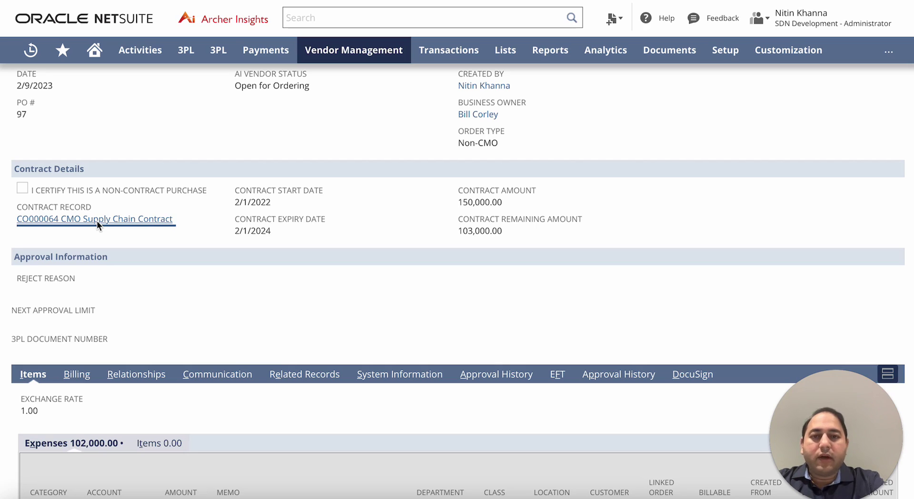
Step: Open contract CO000064 and confirm PO 97 at 102,000.00 is listed, leaving 1,000.00
click(97, 221)
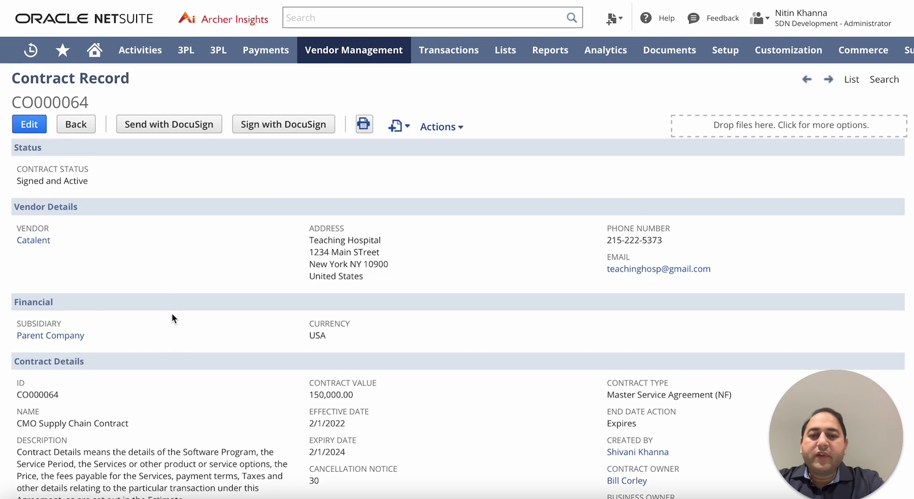
scroll(173, 317, down, 2)
scroll(173, 317, down, 7)
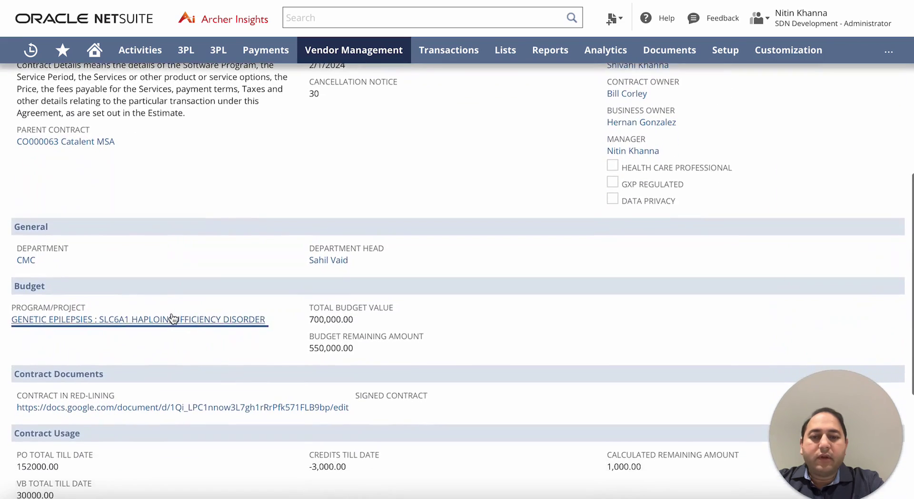
scroll(172, 318, down, 3)
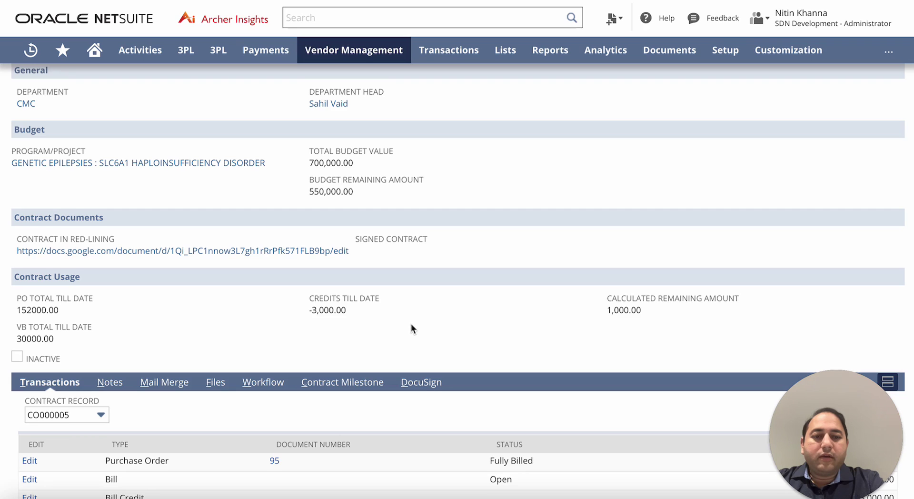
scroll(410, 328, down, 1)
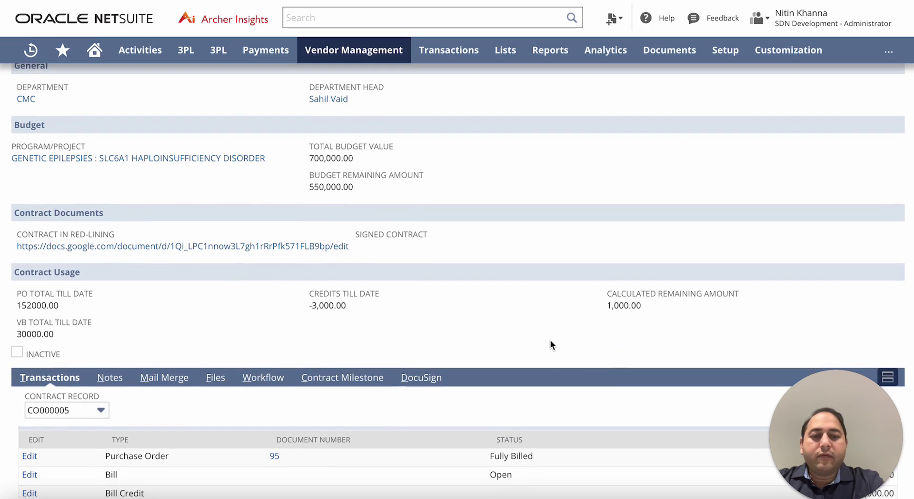
scroll(551, 344, down, 2)
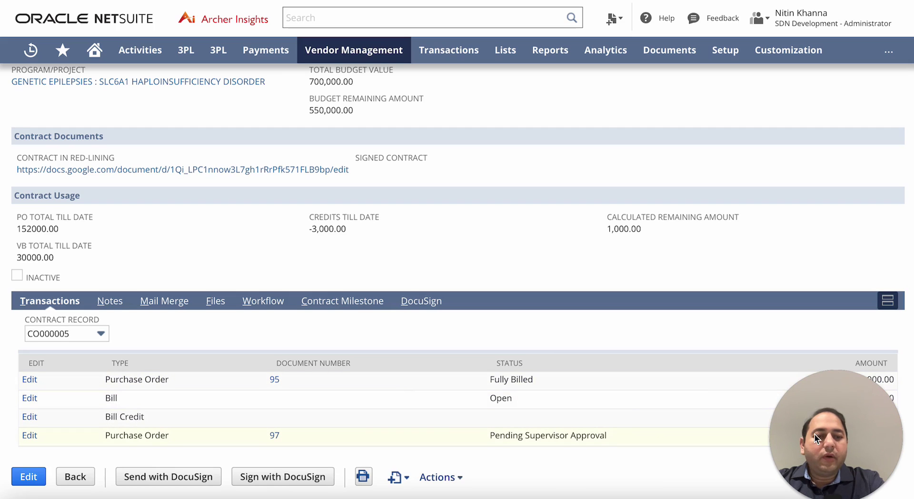
drag(815, 433, 839, 199)
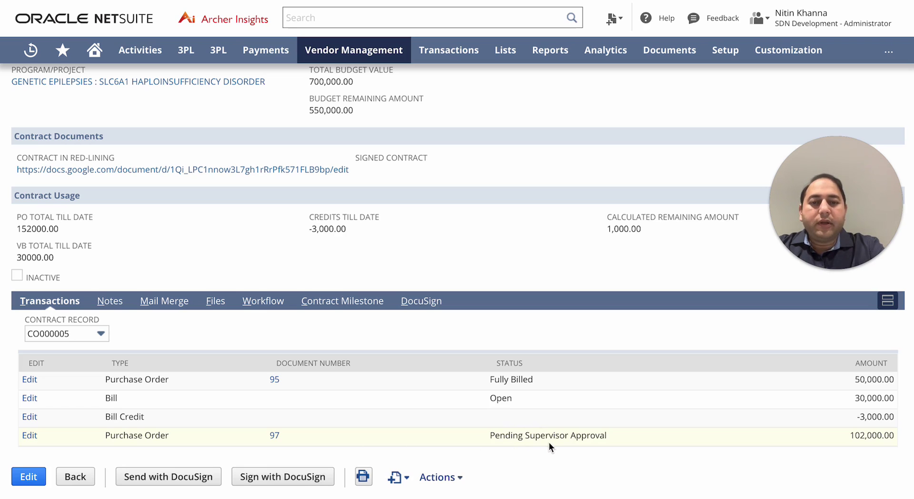
scroll(550, 446, up, 10)
scroll(550, 448, up, 2)
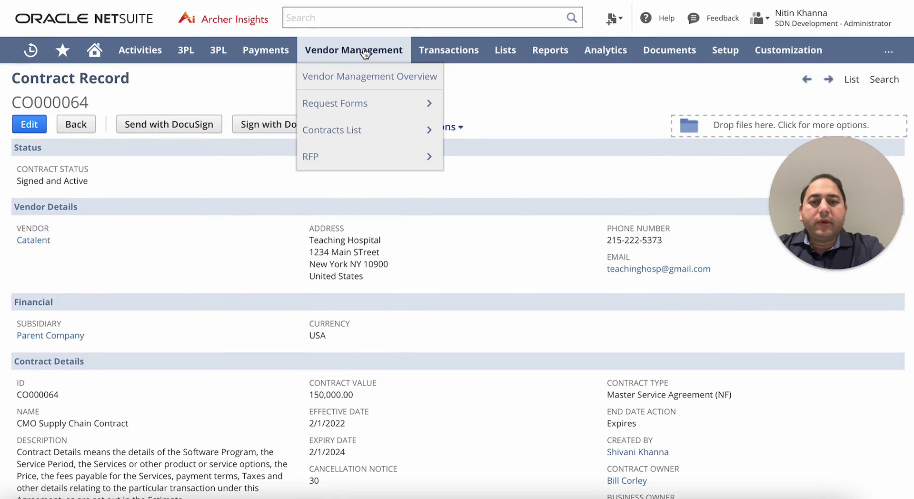
Step: Return to the Vendor Management dashboard with its contract reminders and KPIs
click(364, 50)
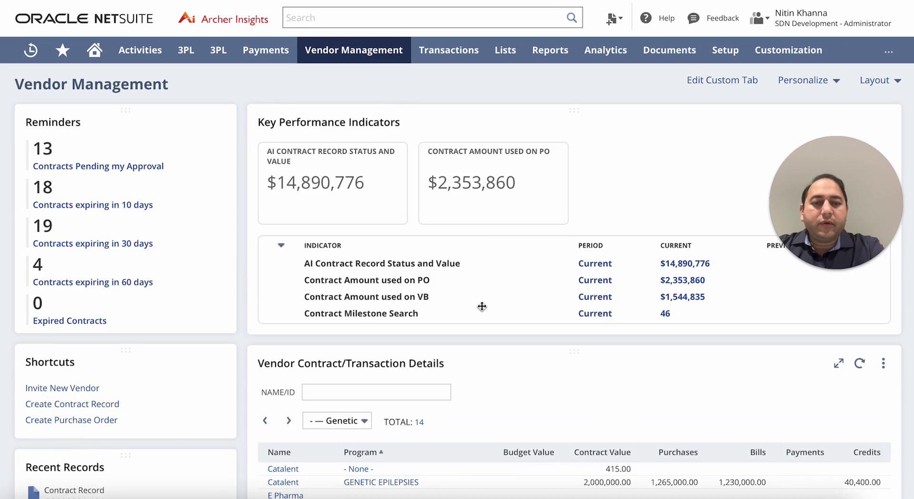